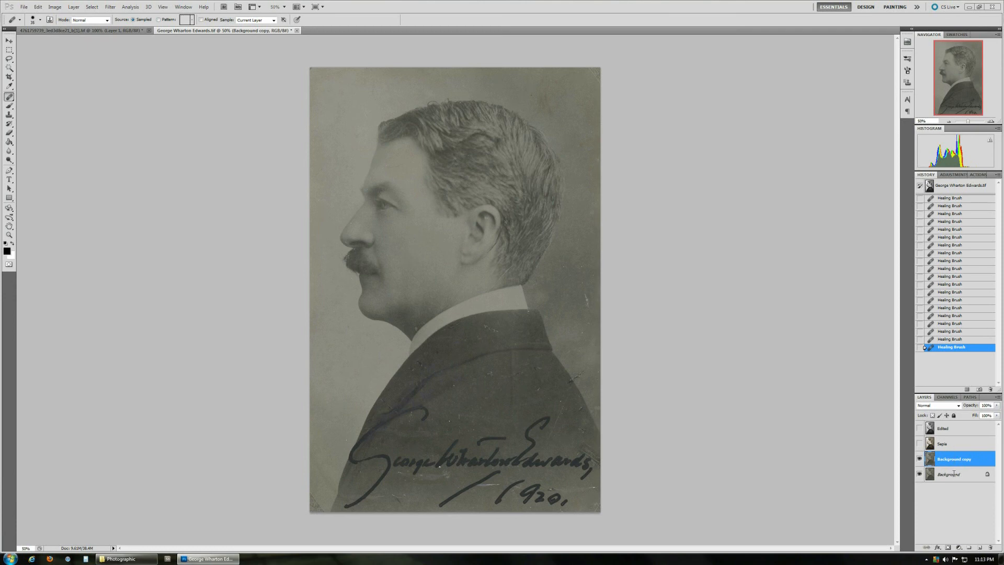
Step: Compare the original Background, Background copy, Sepia and Edited layers by toggling their visibility
left_click(919, 459)
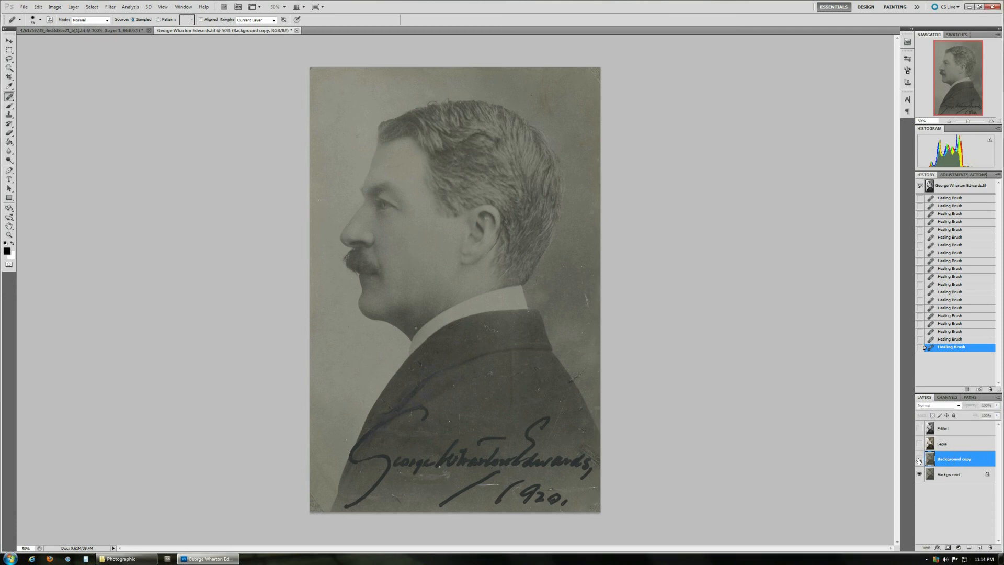
left_click(945, 474)
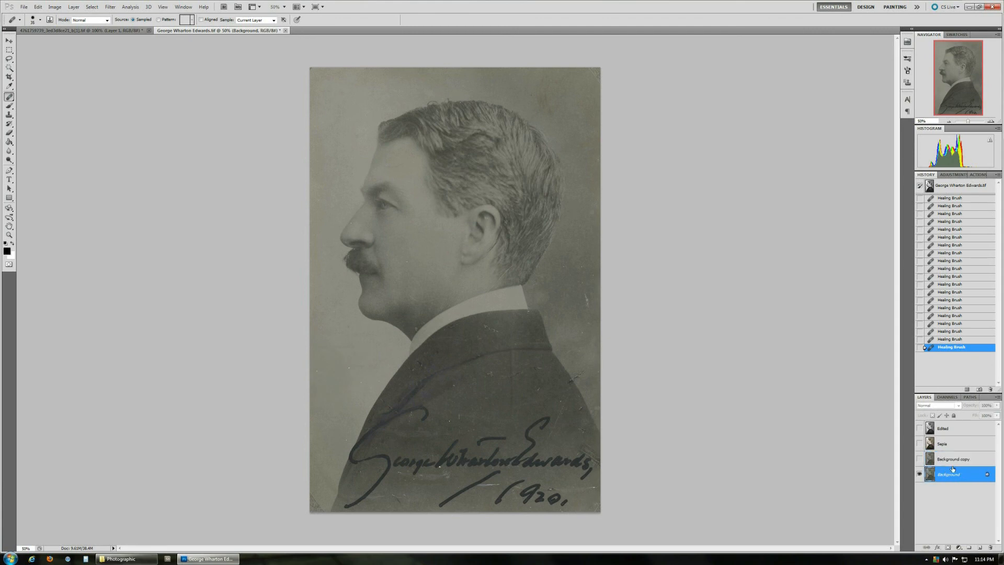
left_click(955, 460)
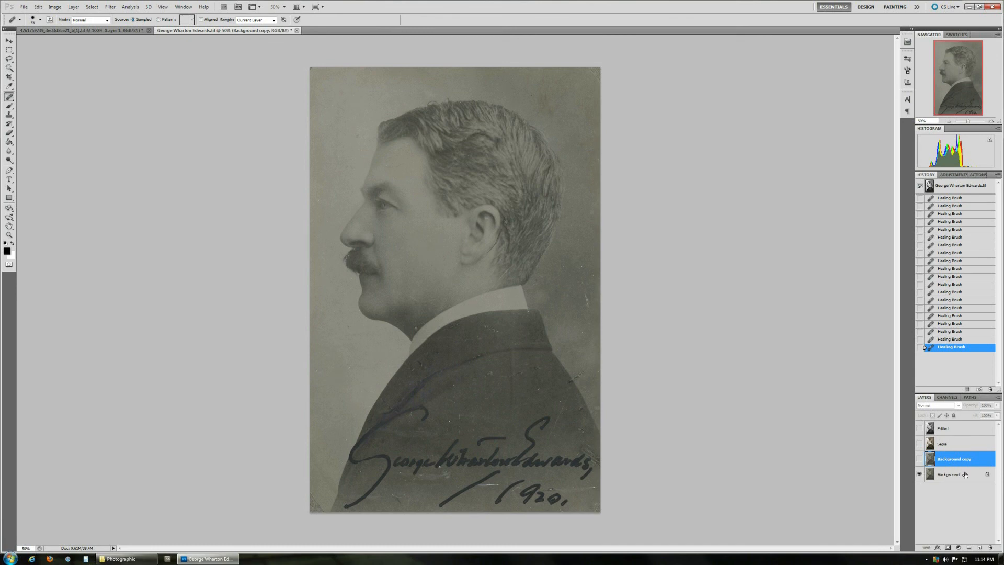
left_click(920, 460)
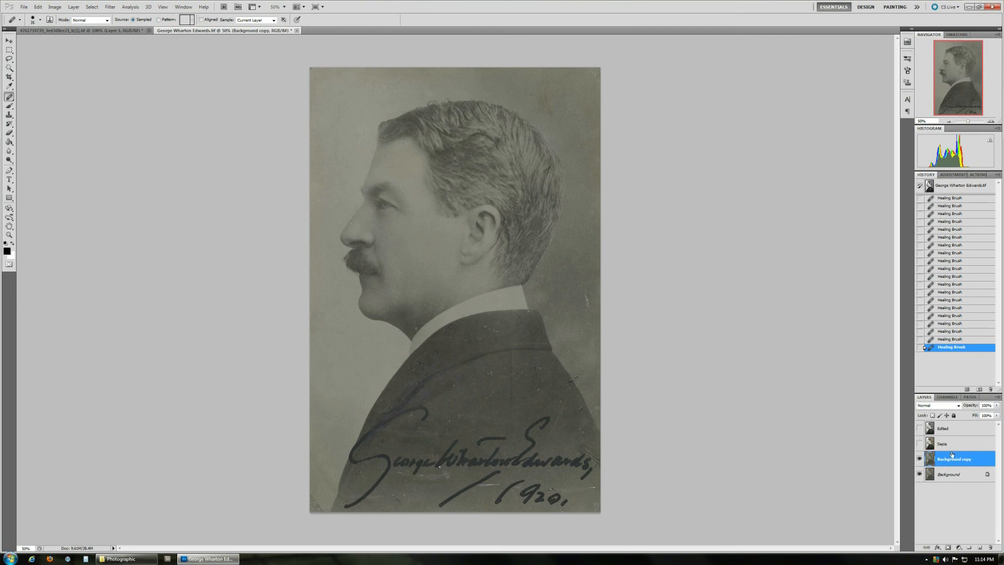
left_click(920, 444)
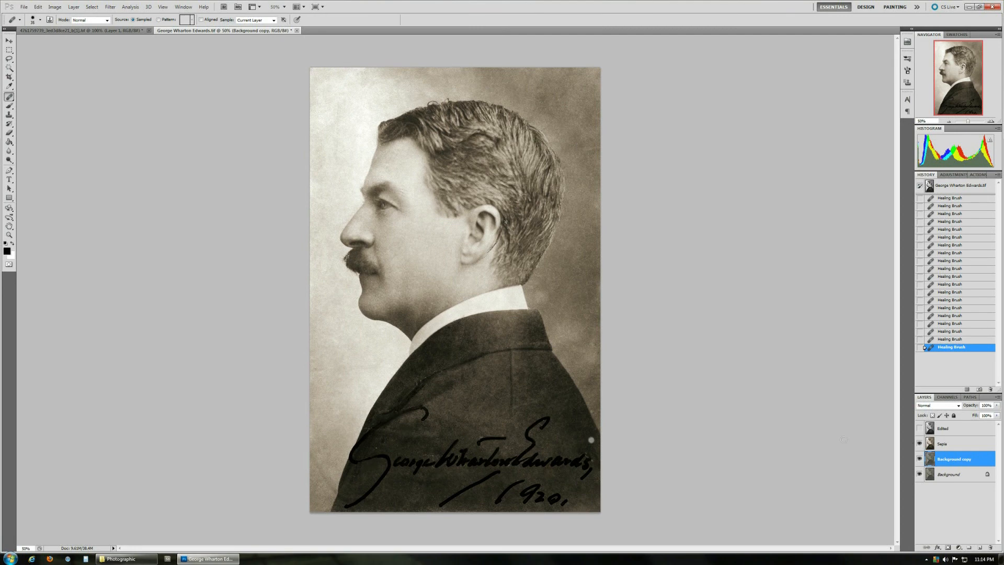
left_click(920, 443)
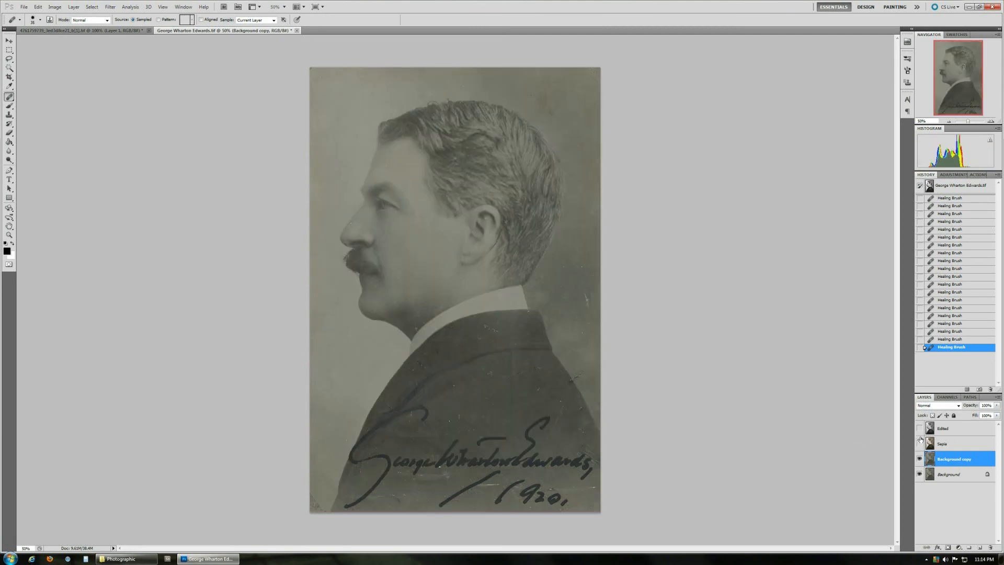
left_click(919, 428)
left_click(919, 428)
Step: Start a Curves adjustment on the Background copy layer, keeping its dialog clear of the portrait
key("ctrl+m")
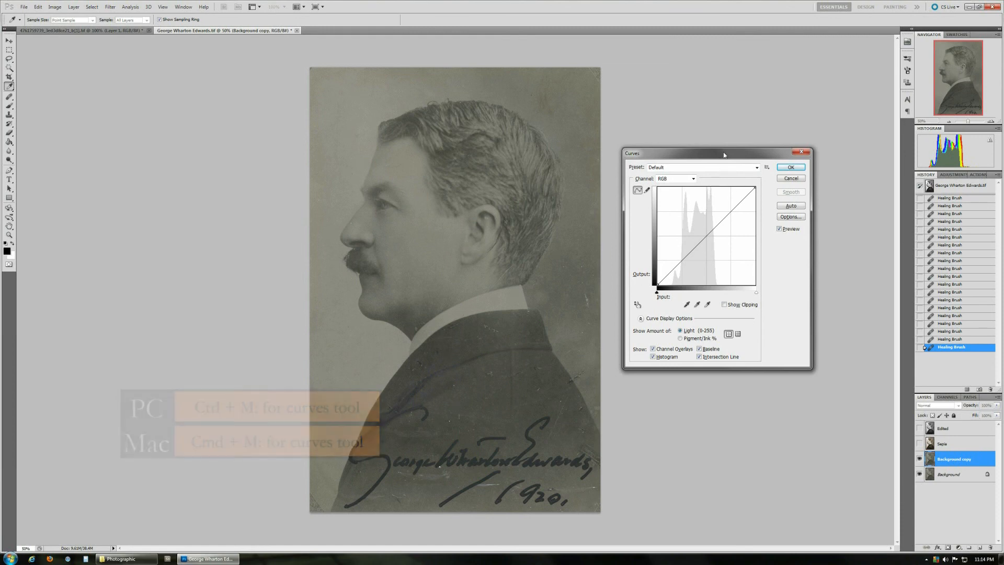
left_click_drag(725, 155, 744, 149)
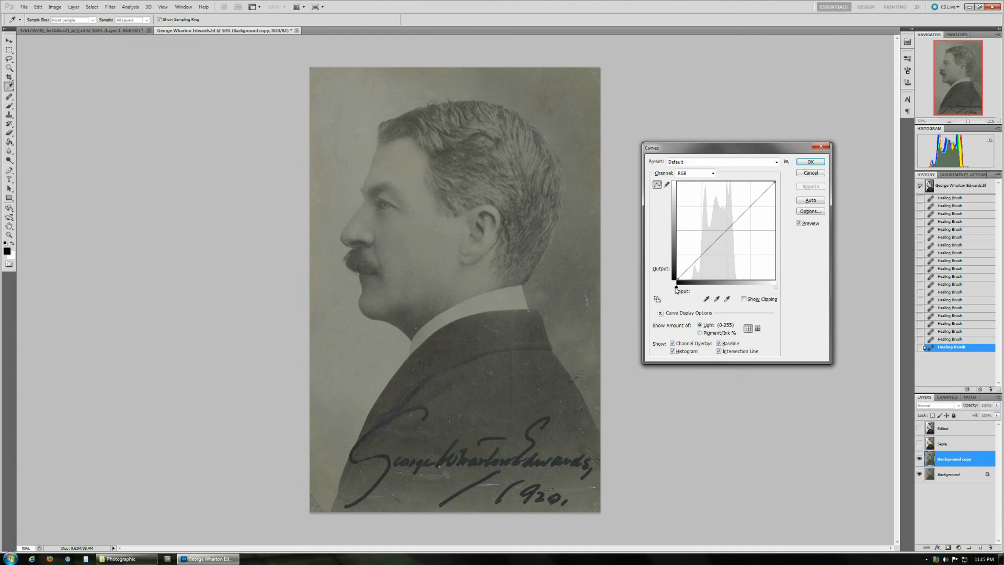
Step: Try moving the Curves black point well into the shadows with the clipping view, and undo it
key("alt")
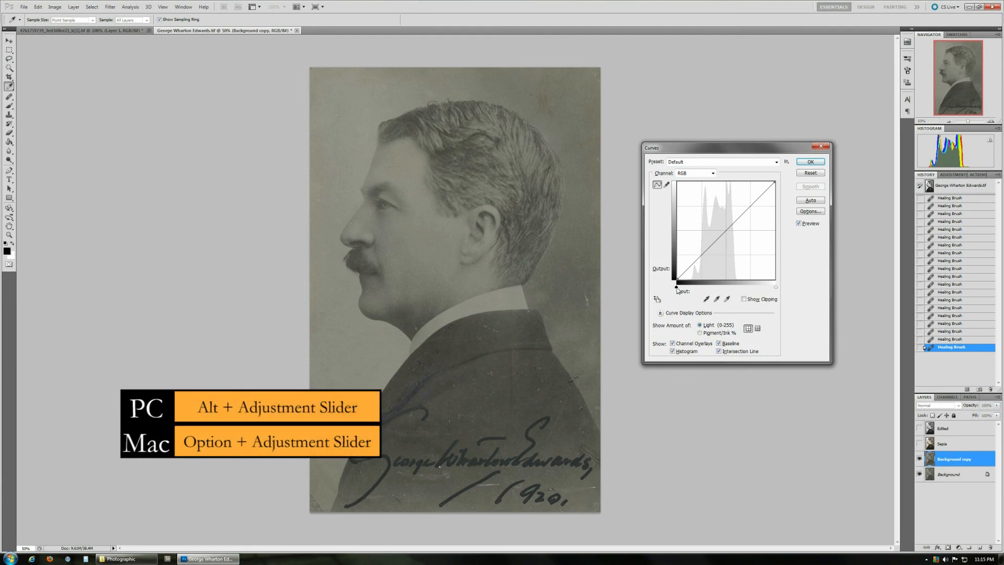
left_click(676, 287)
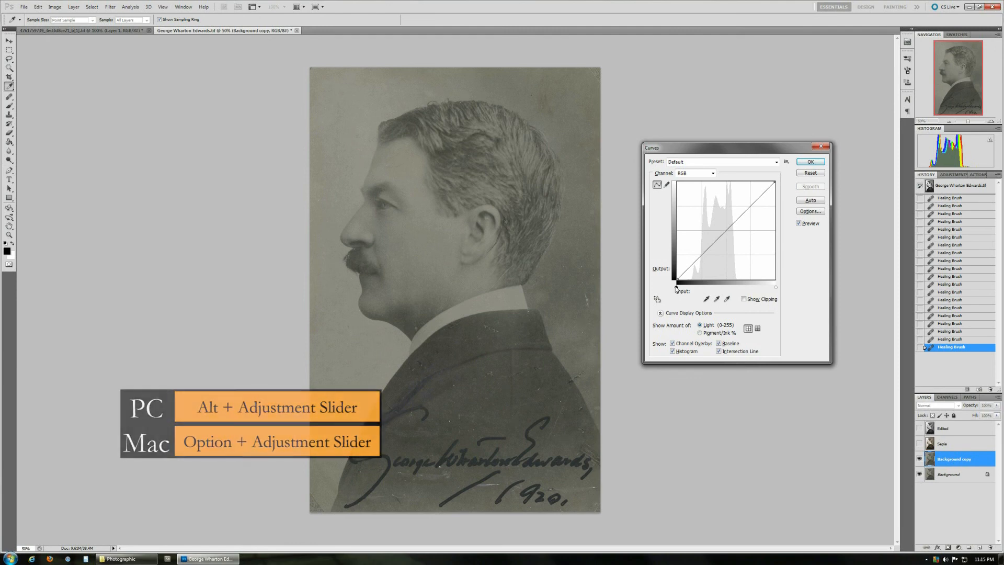
left_click_drag(676, 287, 678, 287)
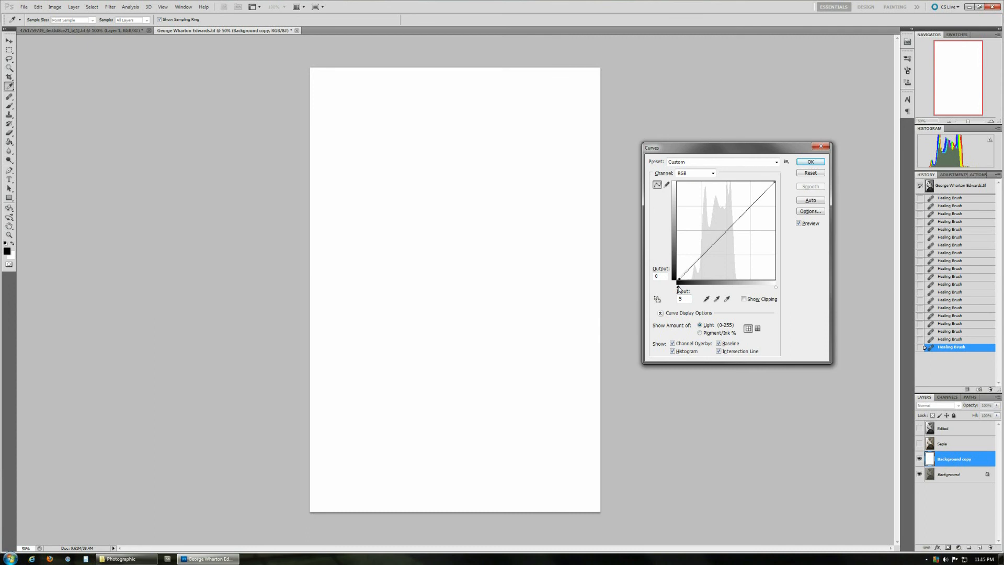
left_click_drag(679, 289, 705, 298)
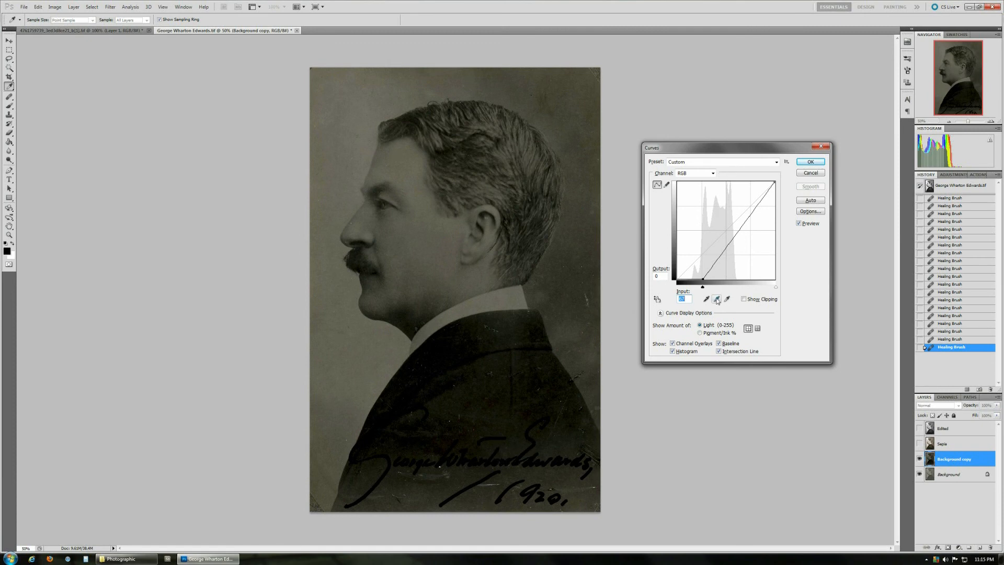
key("ctrl+z")
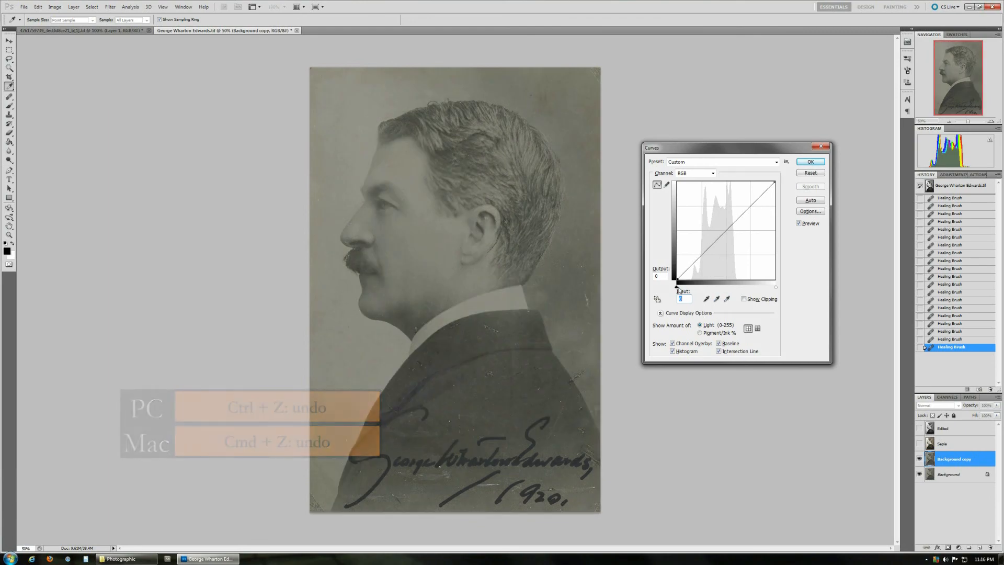
Step: Set the Curves black point to an input of about 33 and compare with the preview off and on
left_click_drag(678, 289, 689, 296)
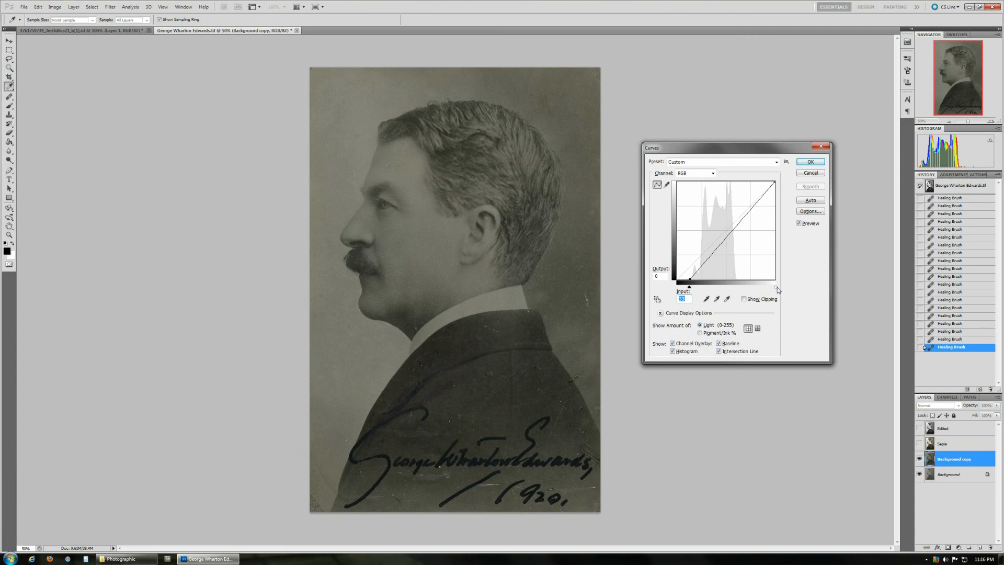
left_click(799, 224)
left_click(799, 224)
Step: Set the Curves white point to input 166 using the clipping view, and compare with the preview off and on
key("alt")
left_click_drag(776, 288, 751, 291)
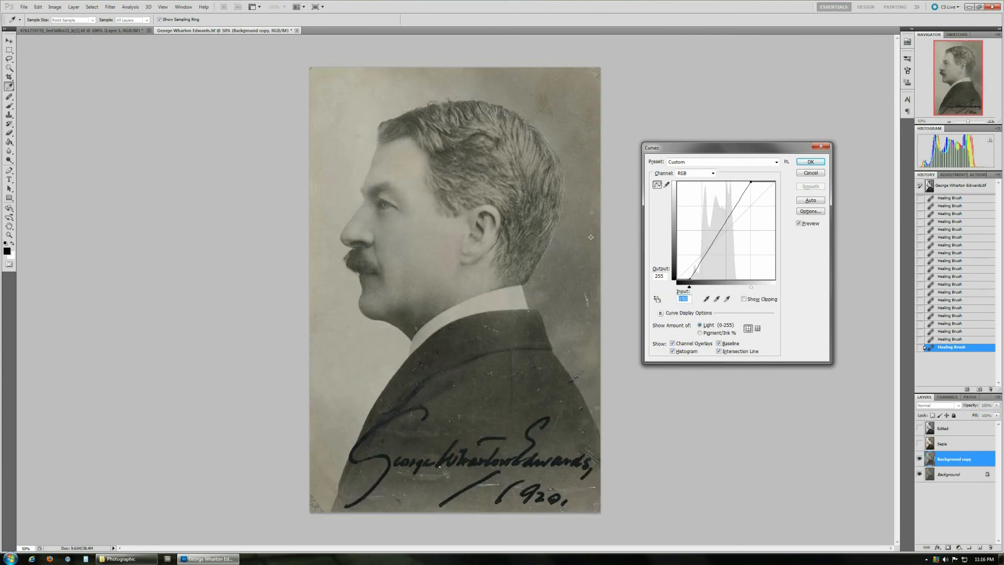
key("alt")
mouse_move(753, 291)
left_mouse_down()
mouse_move(726, 291)
mouse_move(744, 291)
left_mouse_up()
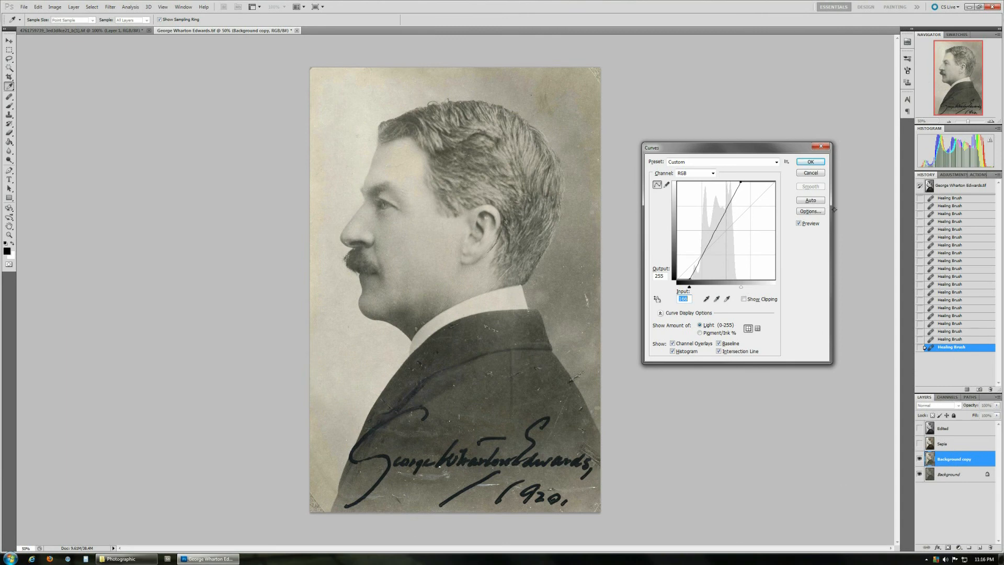
left_click(799, 223)
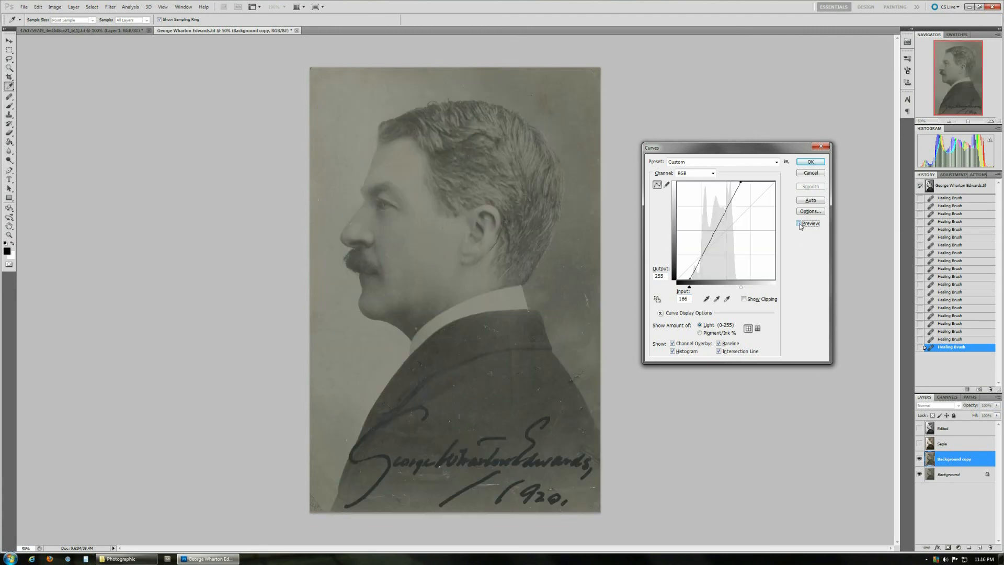
left_click(799, 223)
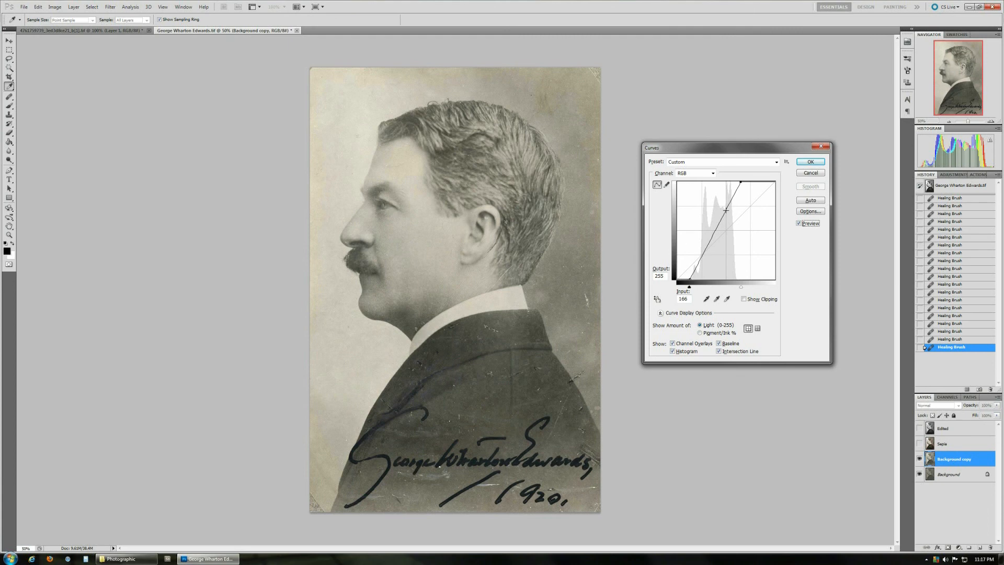
Step: Shape a gentle S-curve with points at input 127, output 190 and input 56, output 26, and apply it
left_click_drag(724, 213, 725, 206)
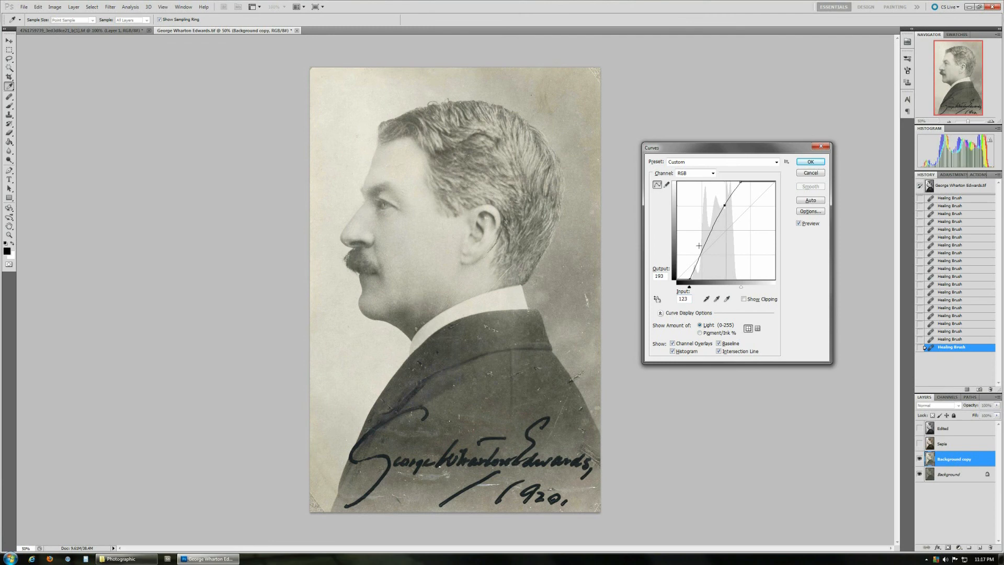
left_click_drag(696, 267, 699, 269)
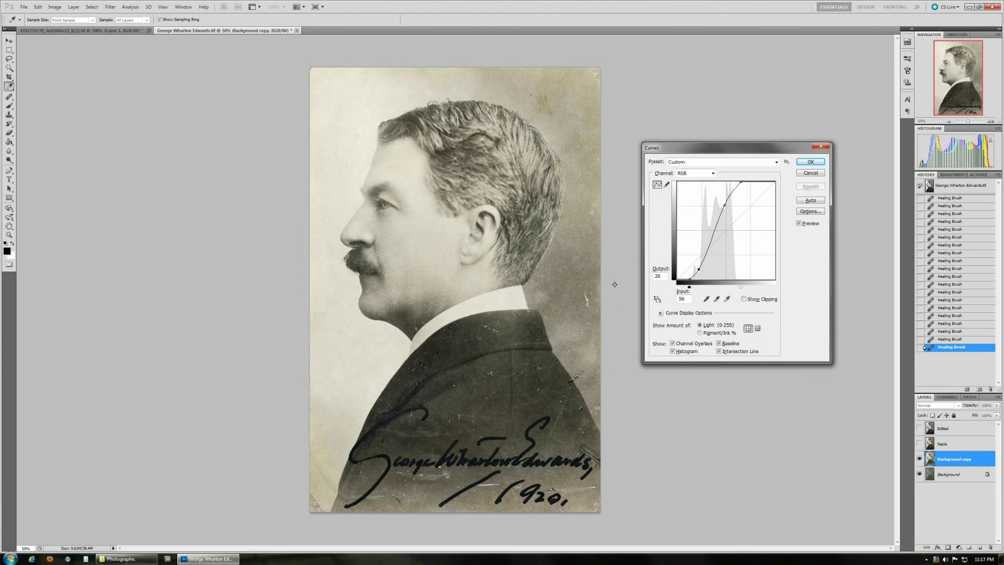
left_click(724, 205)
left_click_drag(724, 205, 726, 208)
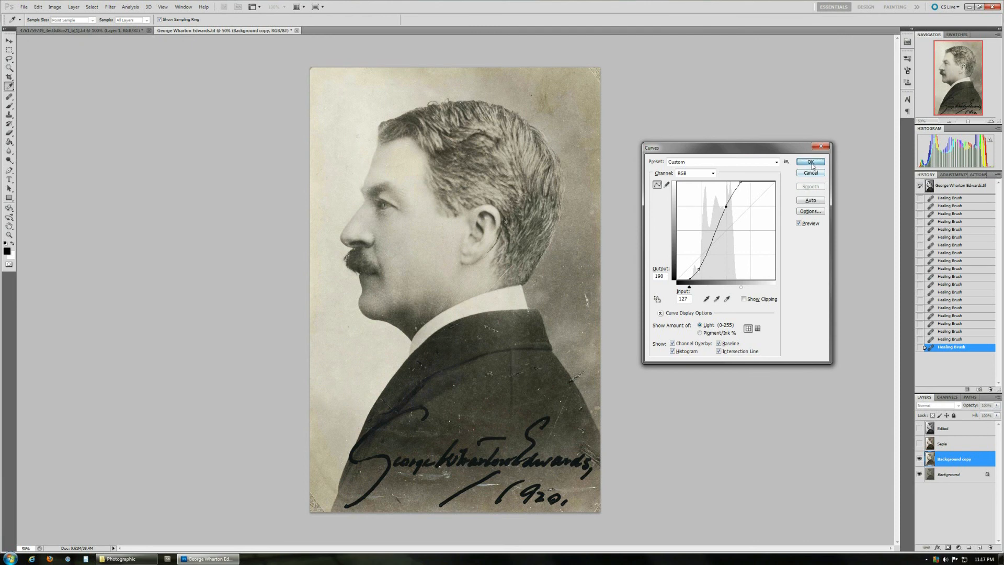
left_click(811, 162)
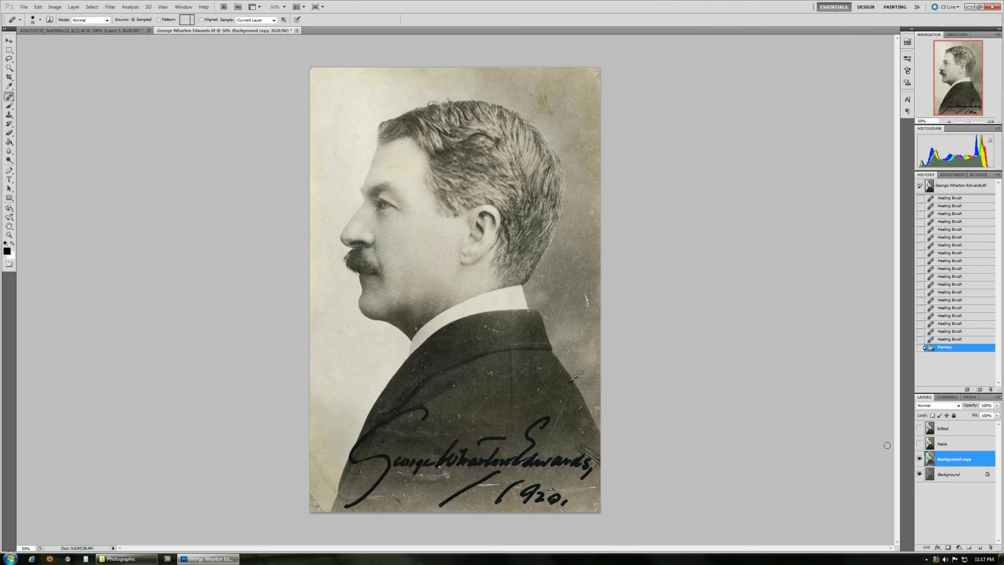
Step: Compare the Background copy layer with the original by toggling its visibility, and desaturate it
left_click(920, 459)
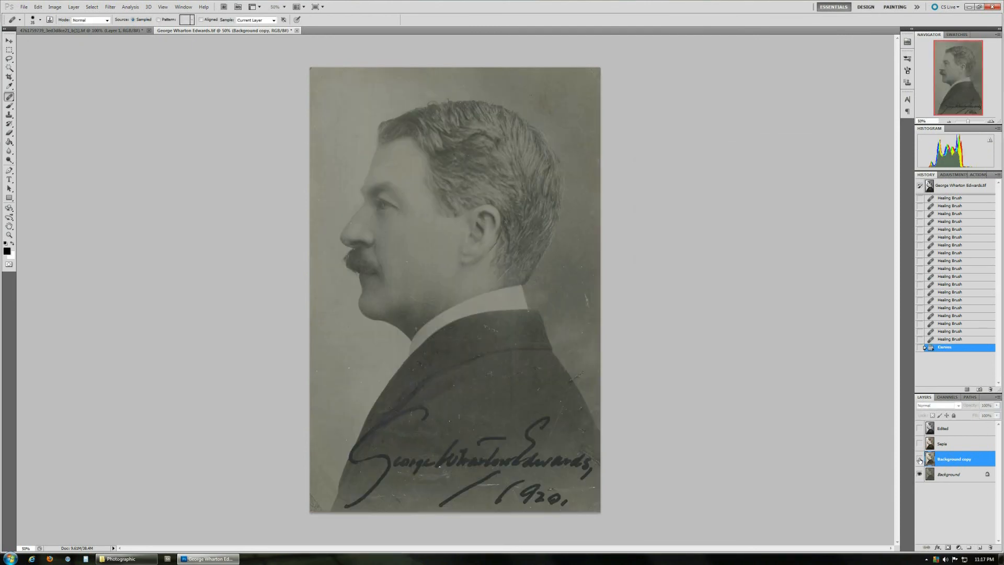
left_click(920, 460)
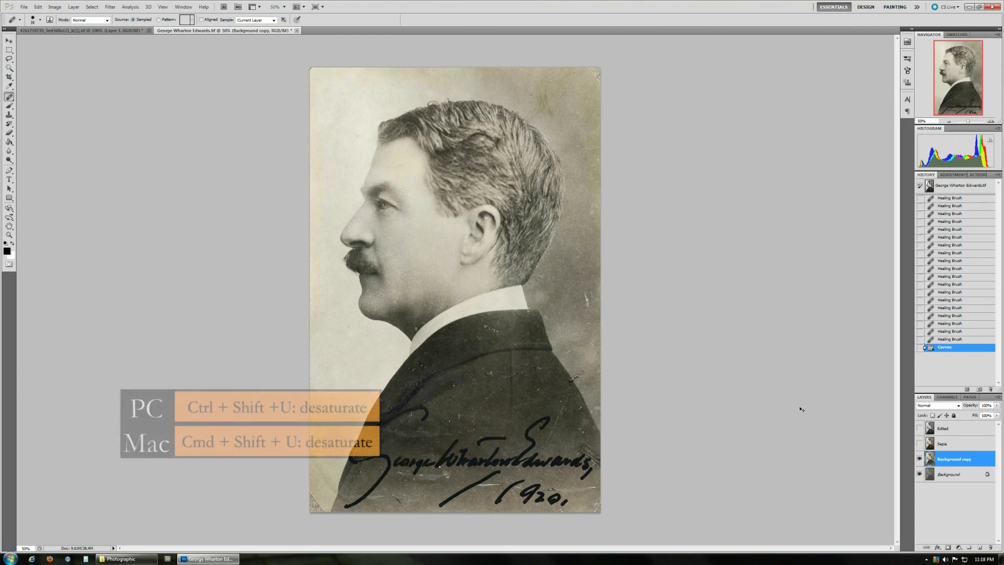
key("ctrl+shift+u")
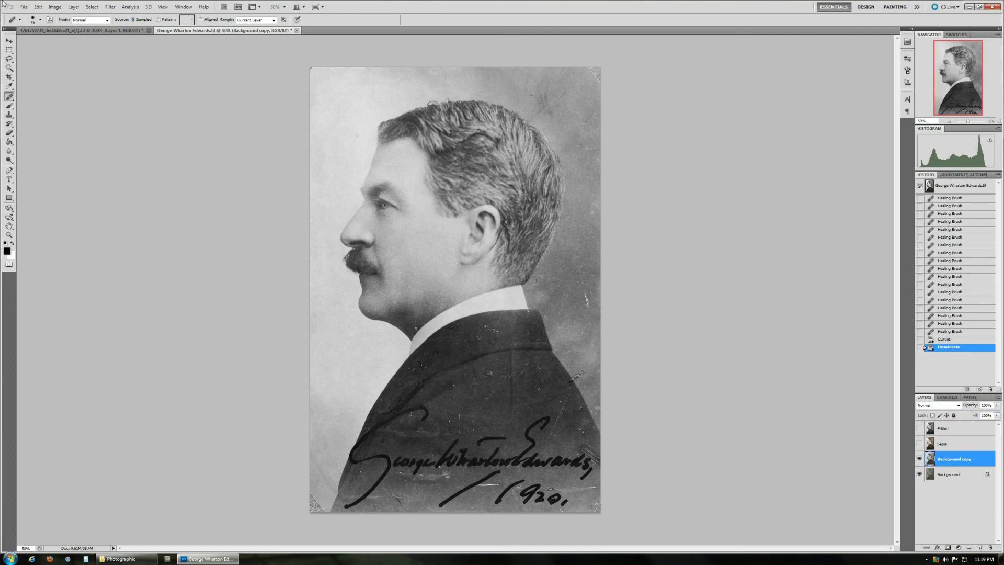
Step: Look at the Black & White adjustment's colour sliders for the Background copy layer, and cancel it
left_click(54, 7)
mouse_move(76, 27)
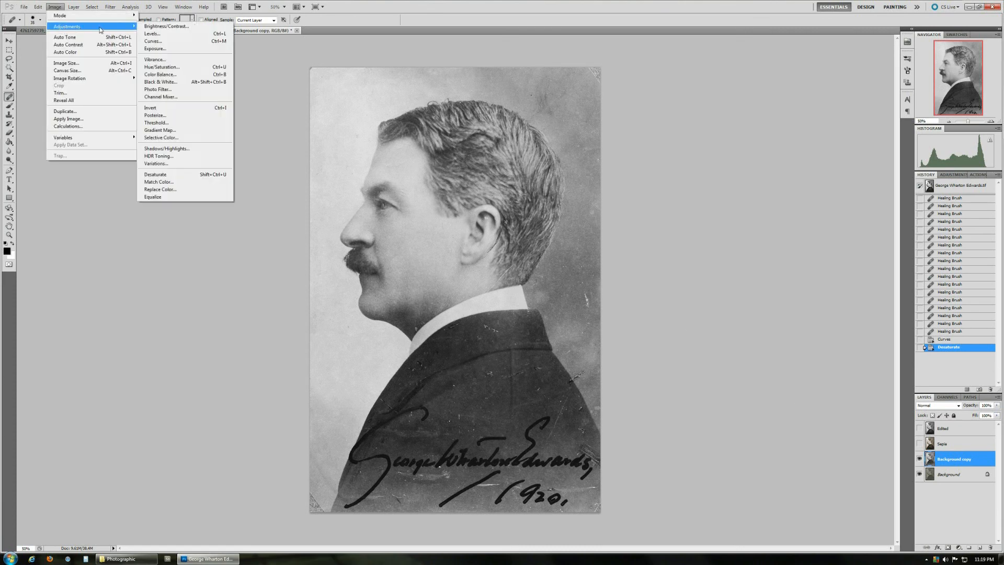
left_click(180, 82)
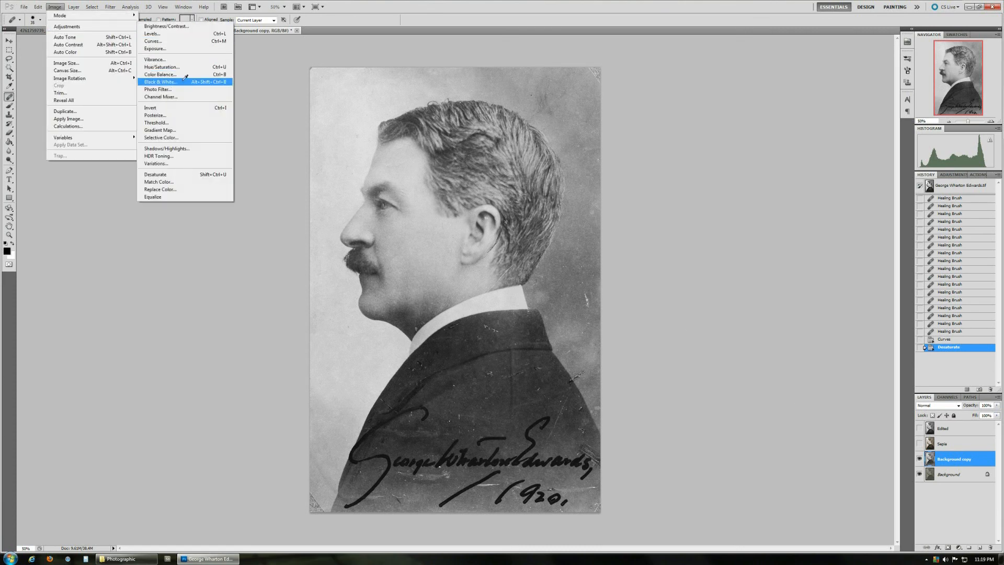
left_click_drag(497, 121, 748, 123)
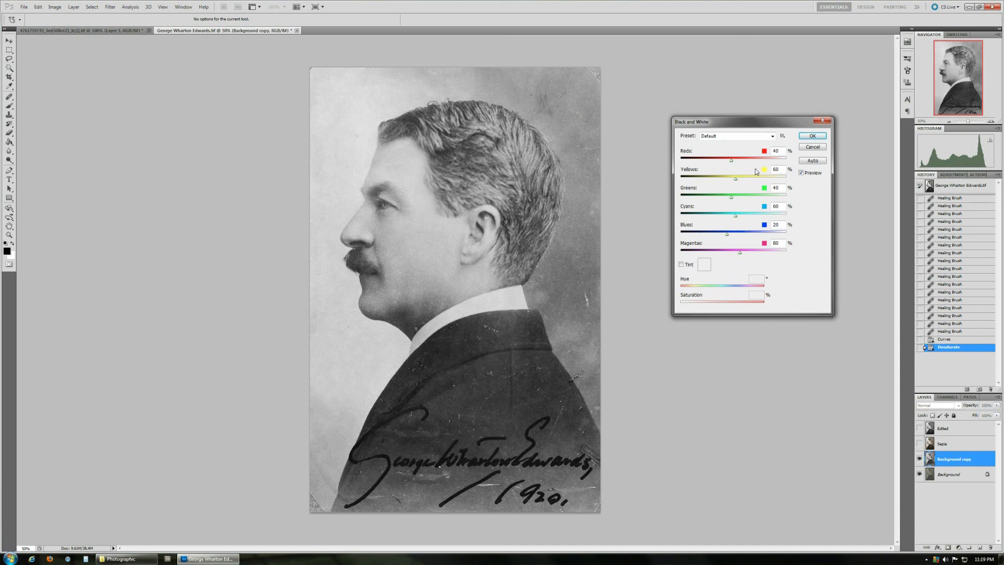
left_click(812, 147)
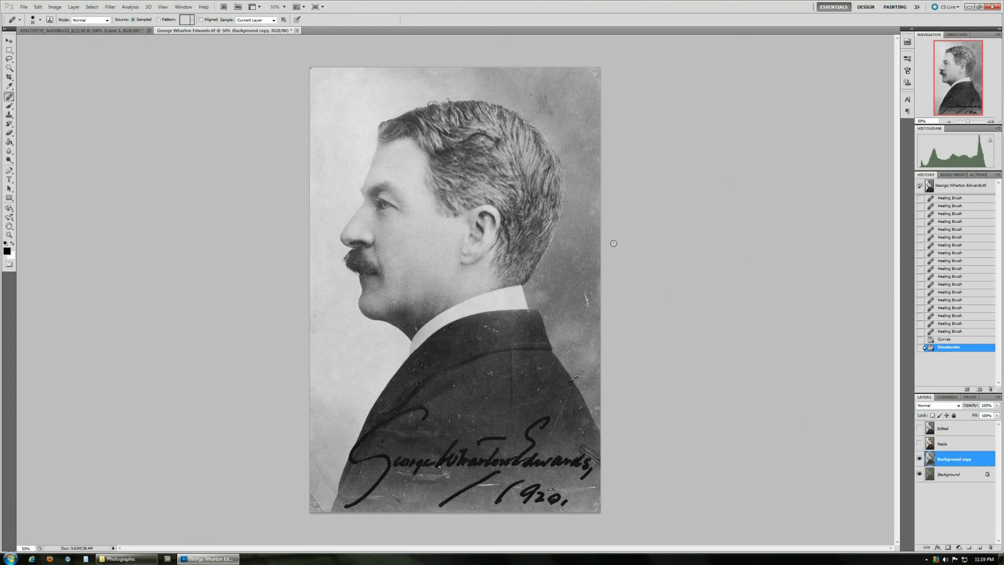
Step: Try tinting the portrait with Hue/Saturation, using Colorize and a purple hue, and cancel it
left_click(554, 101)
key("ctrl+u")
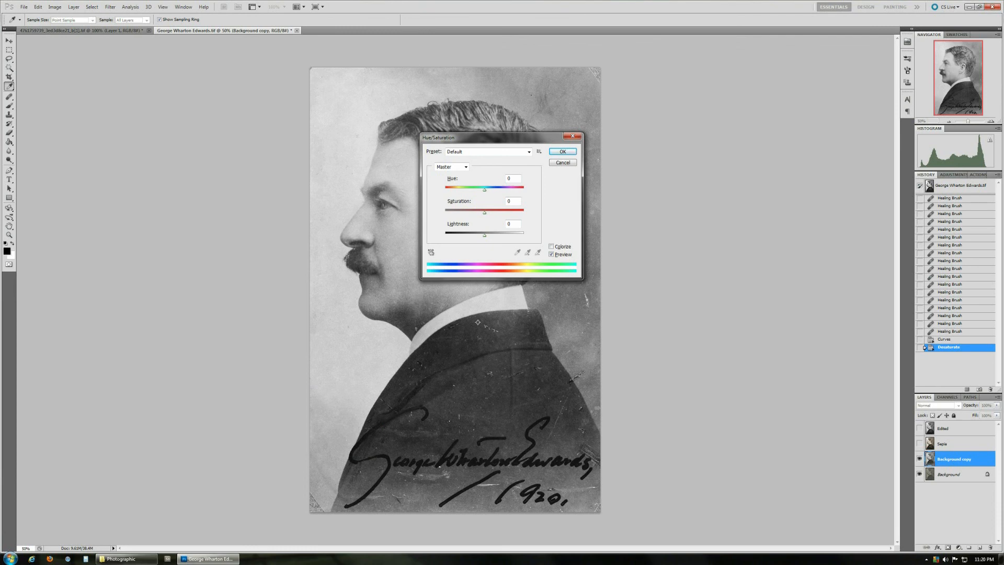
left_click_drag(518, 140, 760, 183)
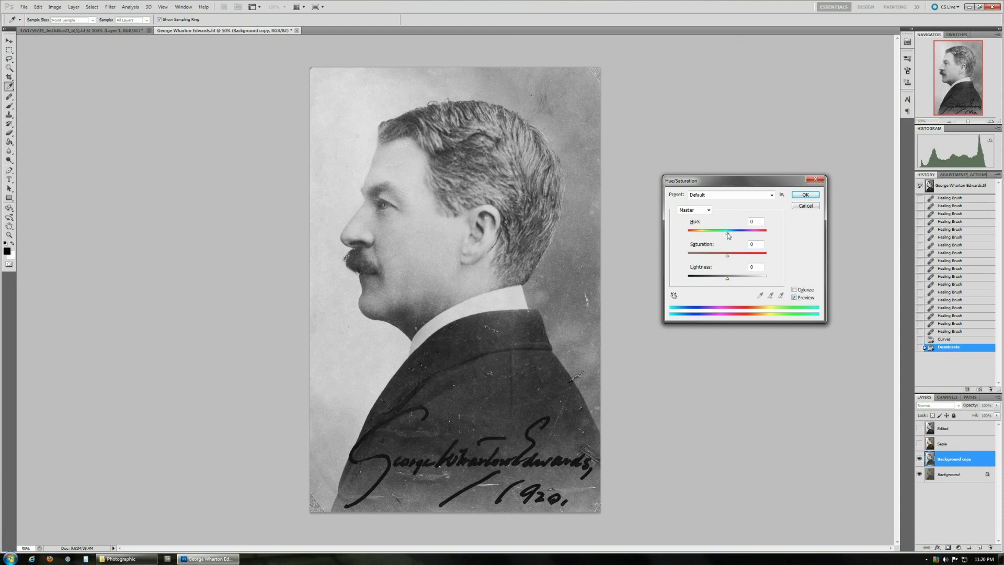
mouse_move(727, 234)
left_mouse_down()
mouse_move(747, 239)
mouse_move(725, 239)
left_mouse_up()
left_click(794, 290)
left_click_drag(688, 232, 752, 242)
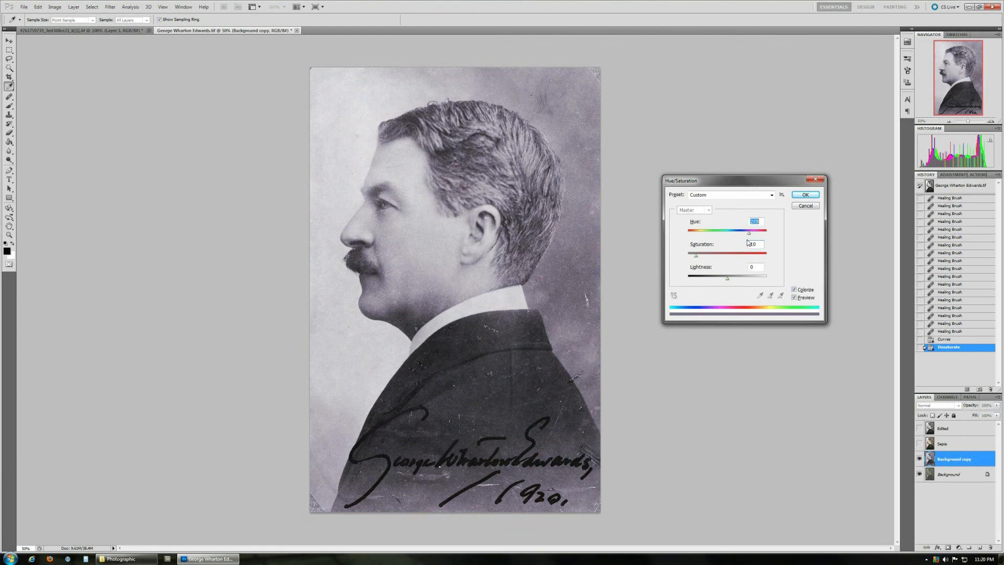
left_click(803, 209)
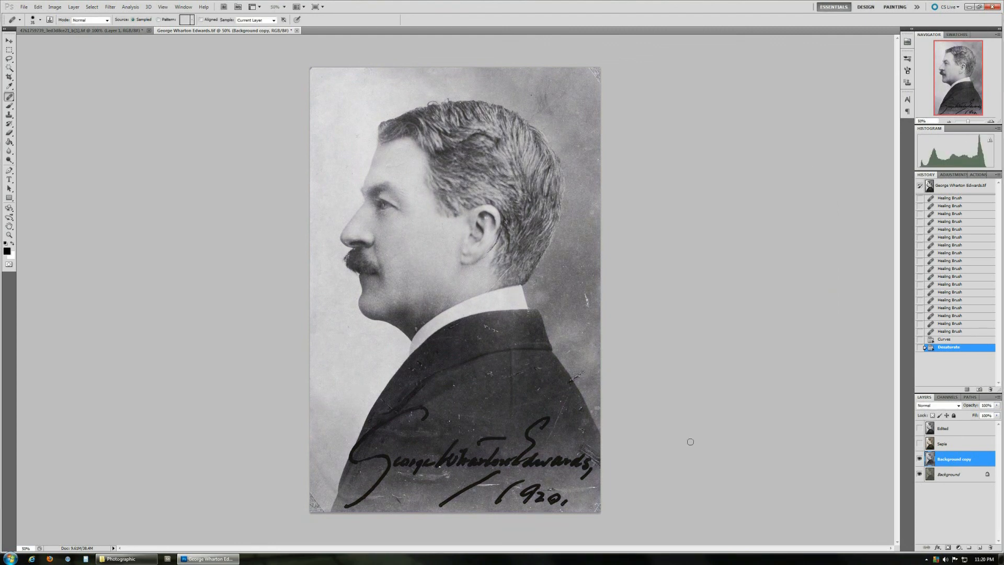
Step: Brighten only the Red channel of the Background copy layer with the Curves preset Lighter (RGB)
left_click(945, 398)
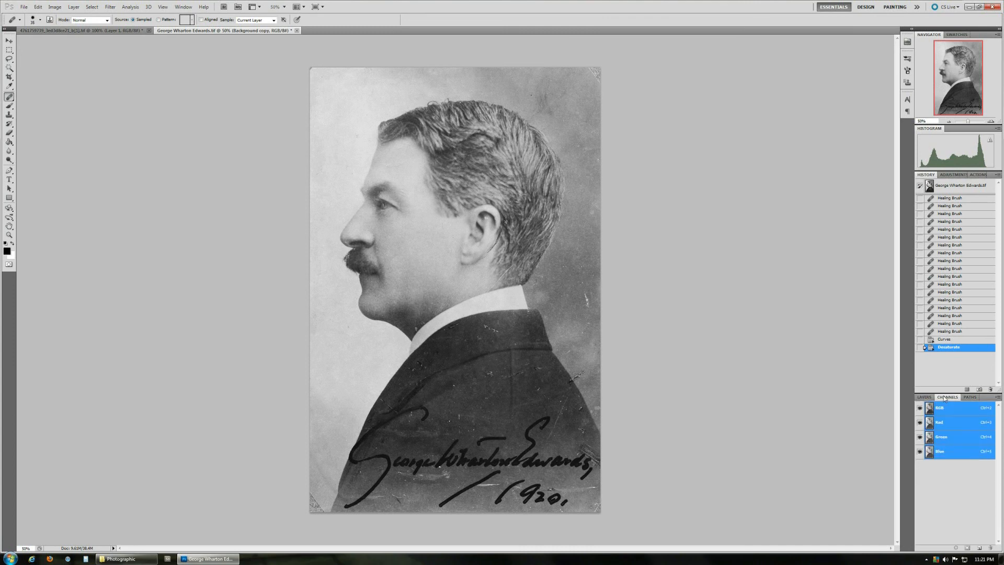
left_click(941, 424)
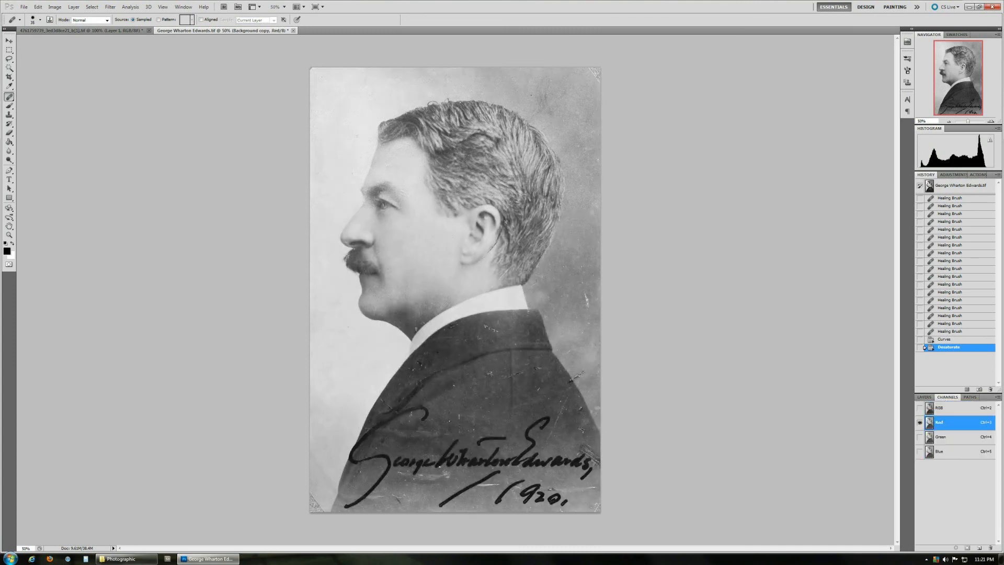
key("ctrl+m")
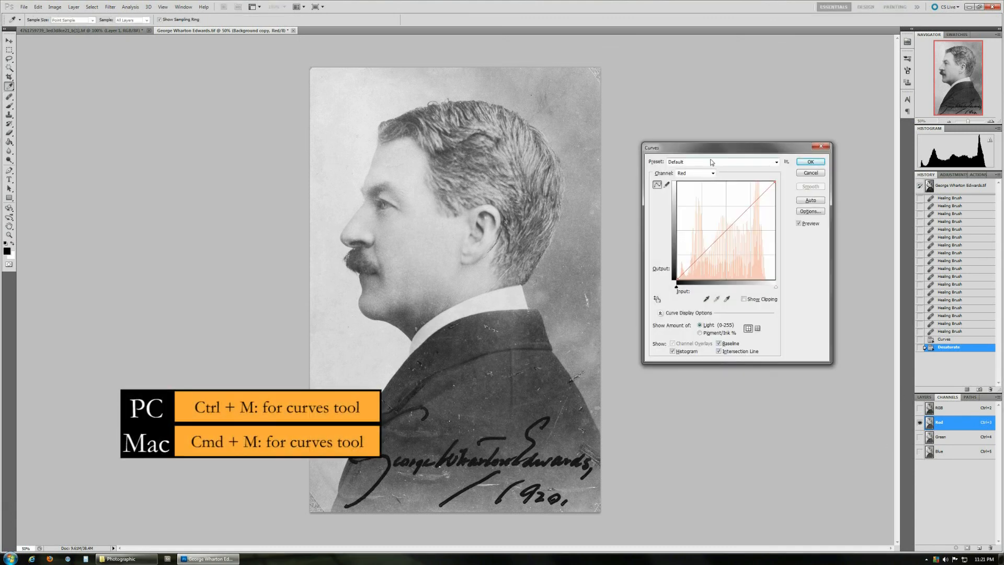
left_click(776, 165)
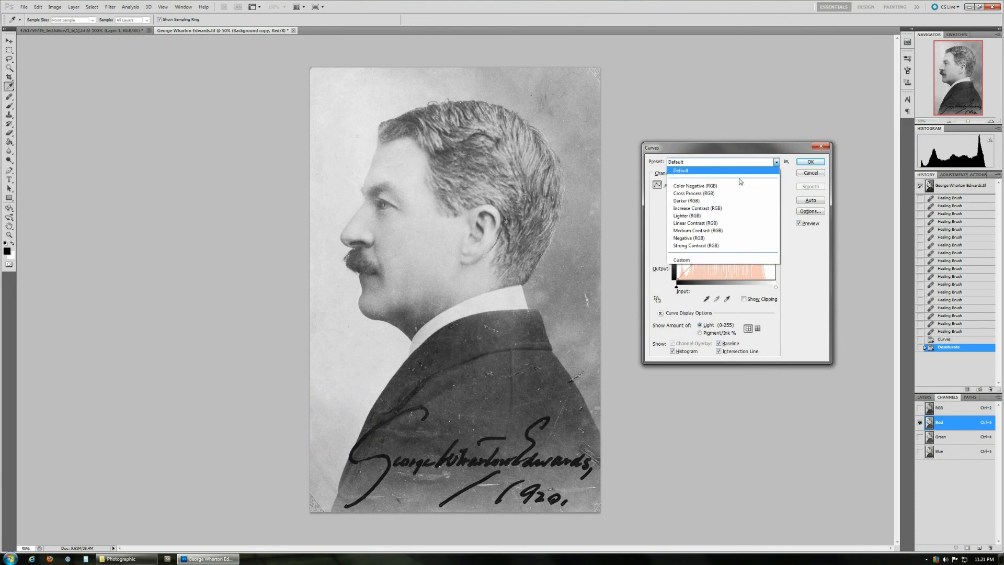
left_click(696, 215)
left_click(811, 162)
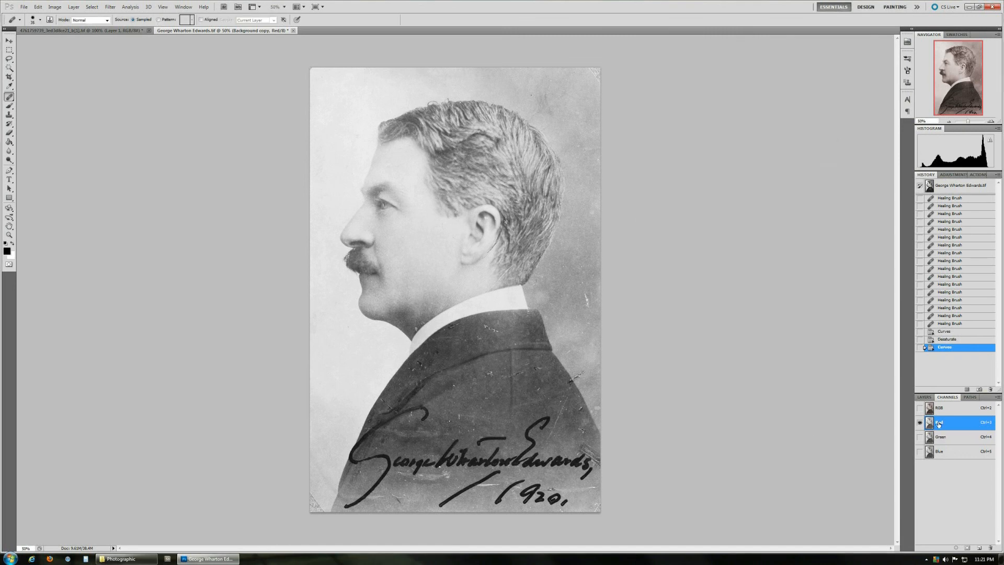
Step: Darken only the Blue channel with the Curves preset Darker (RGB), and return to the RGB composite
left_click(944, 451)
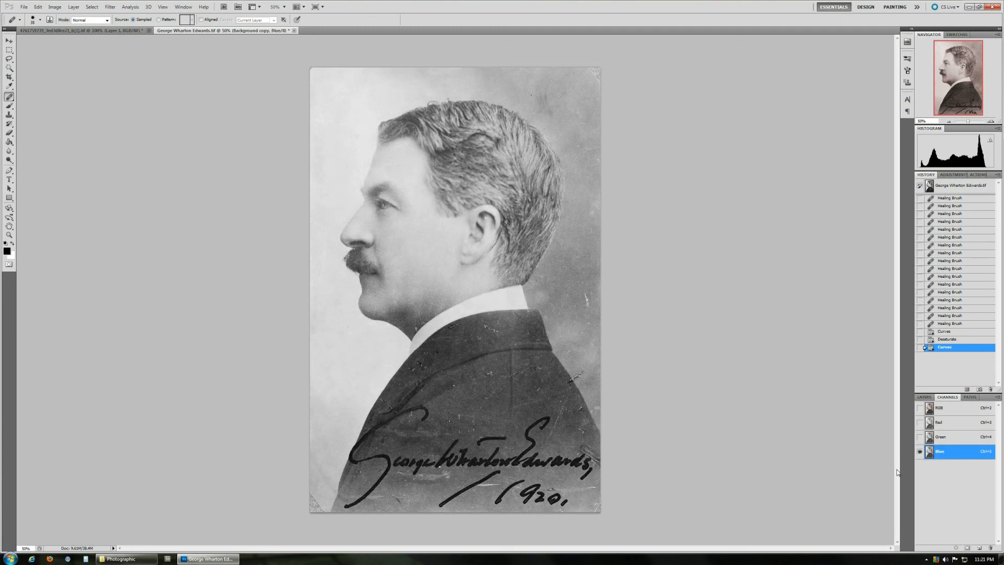
key("ctrl+m")
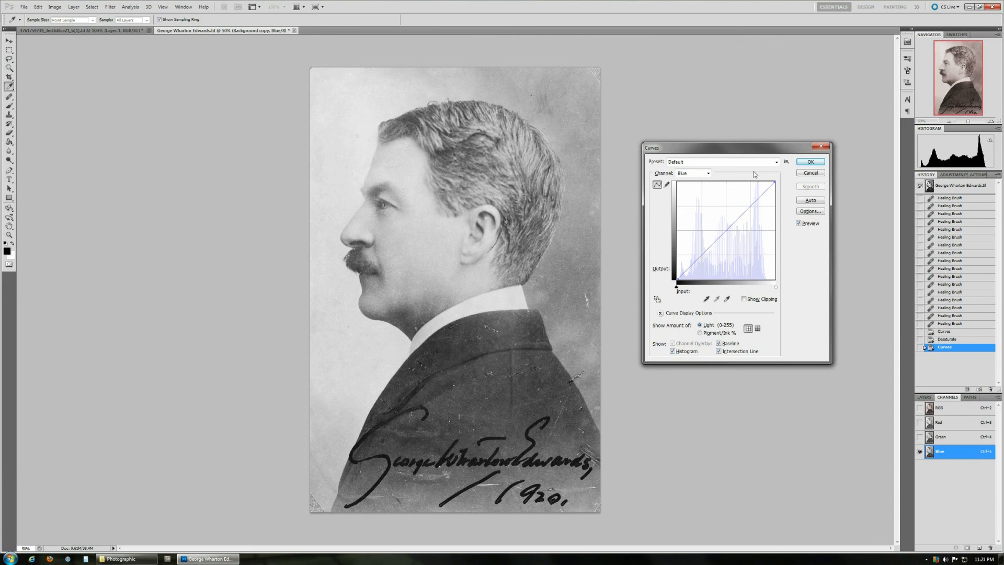
left_click(754, 162)
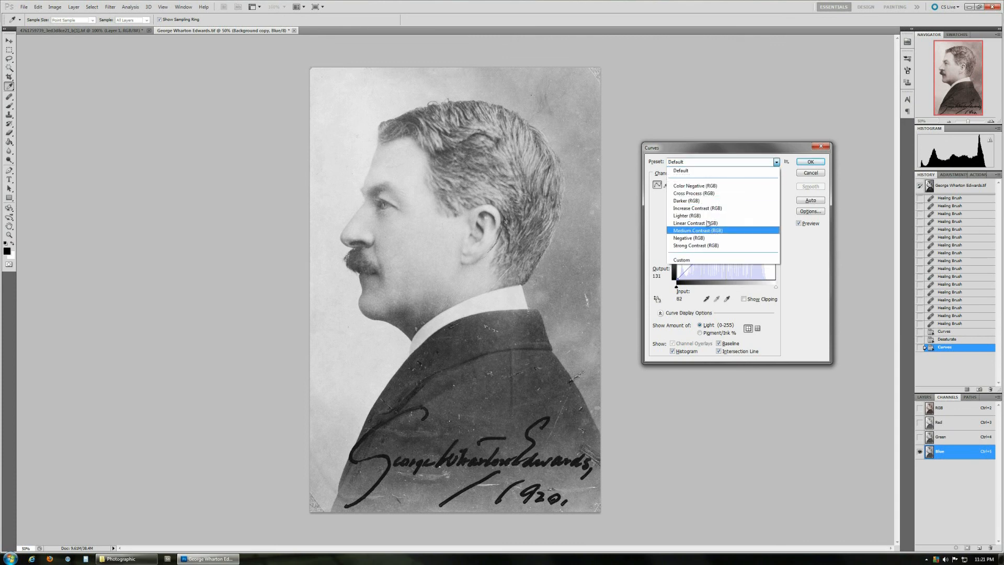
left_click(706, 202)
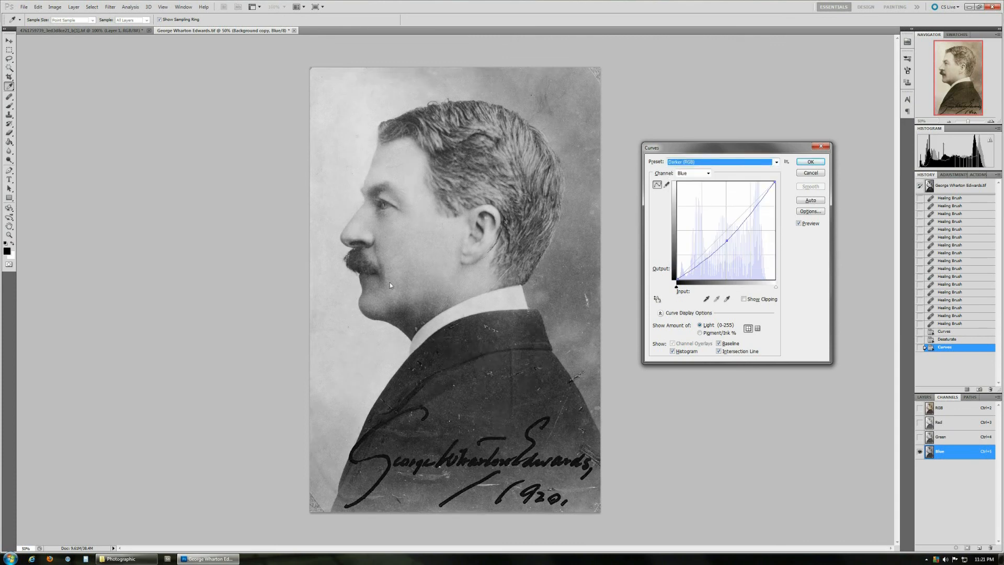
left_click(802, 161)
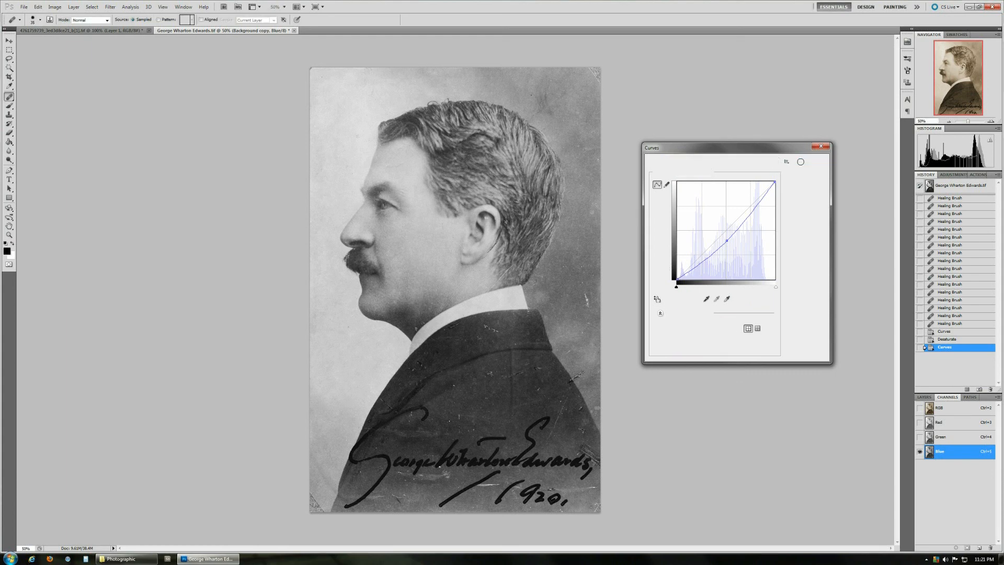
left_click(940, 408)
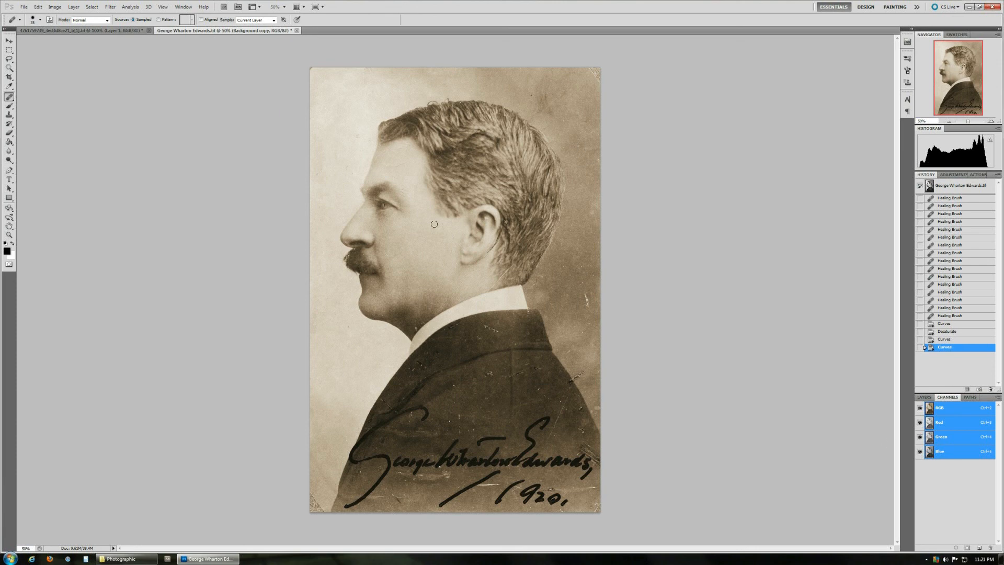
Step: Undo both channel Curves adjustments by reverting the image's history to the Desaturate state
left_click(922, 398)
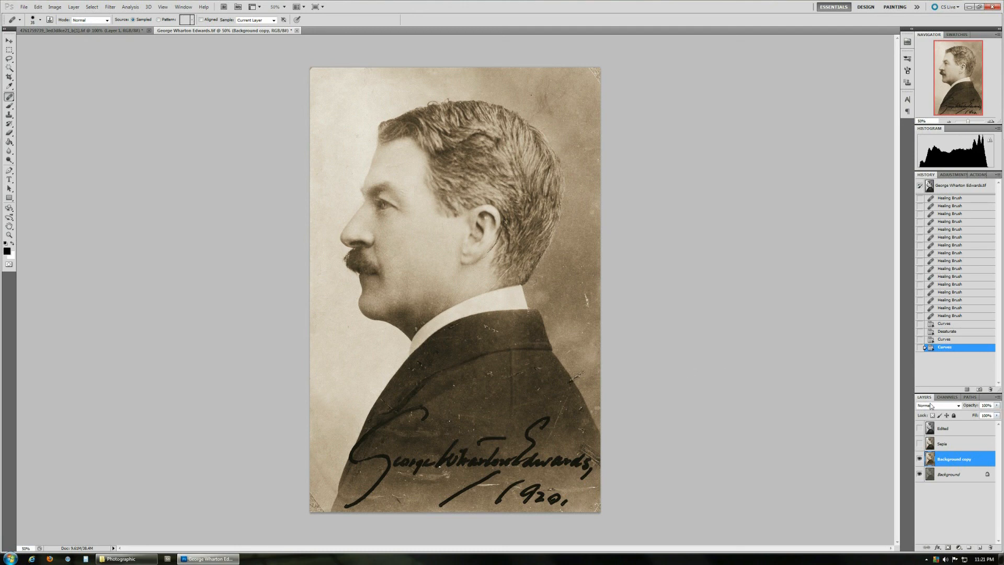
left_click(947, 397)
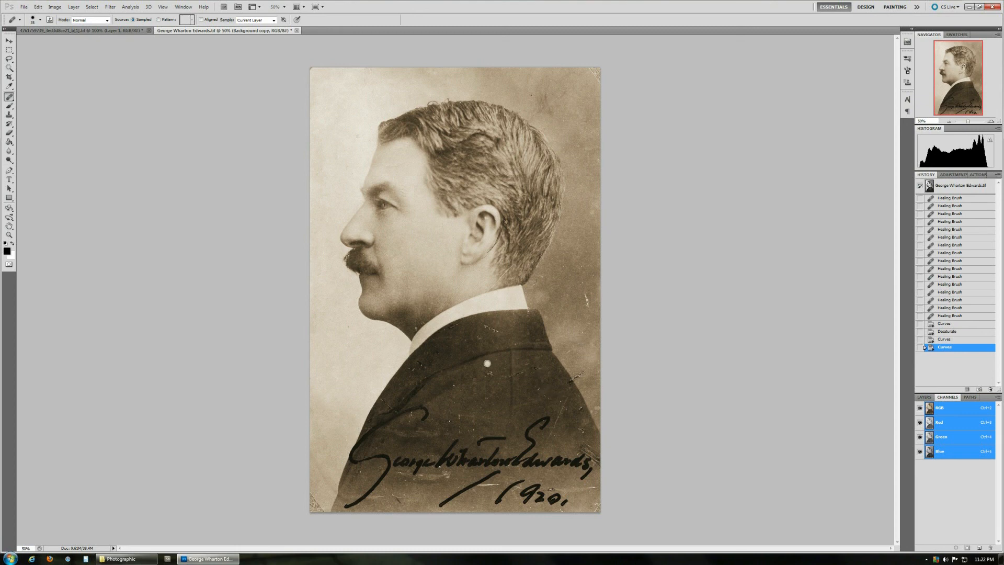
left_click(925, 397)
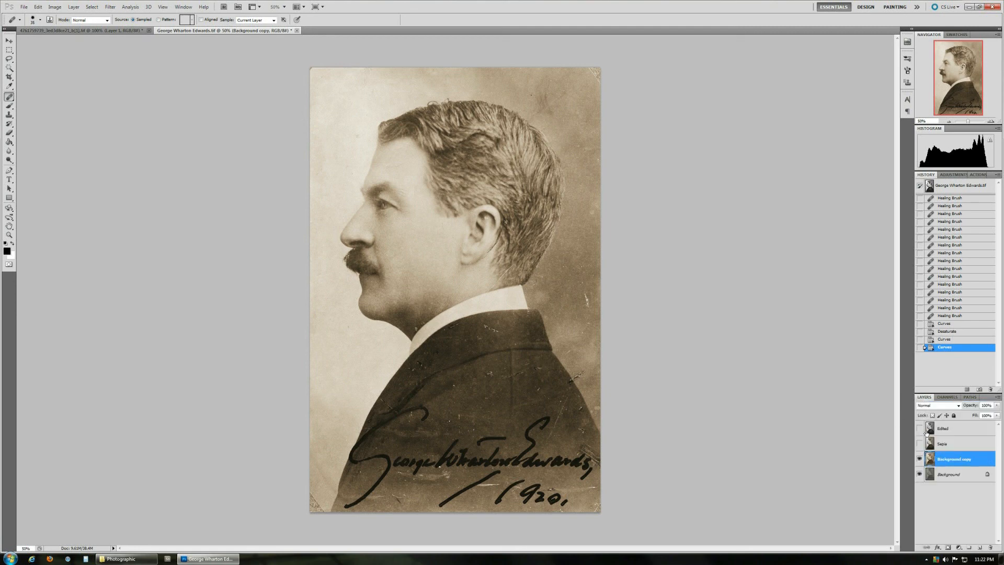
left_click(951, 331)
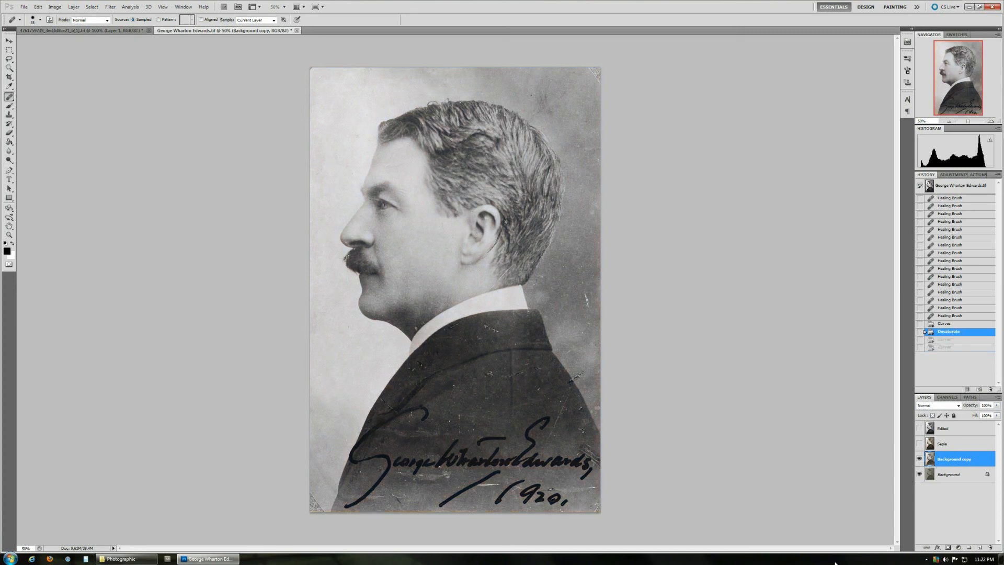
Step: Duplicate the original Background layer and hide the desaturated Background copy layer above it
left_click(949, 477)
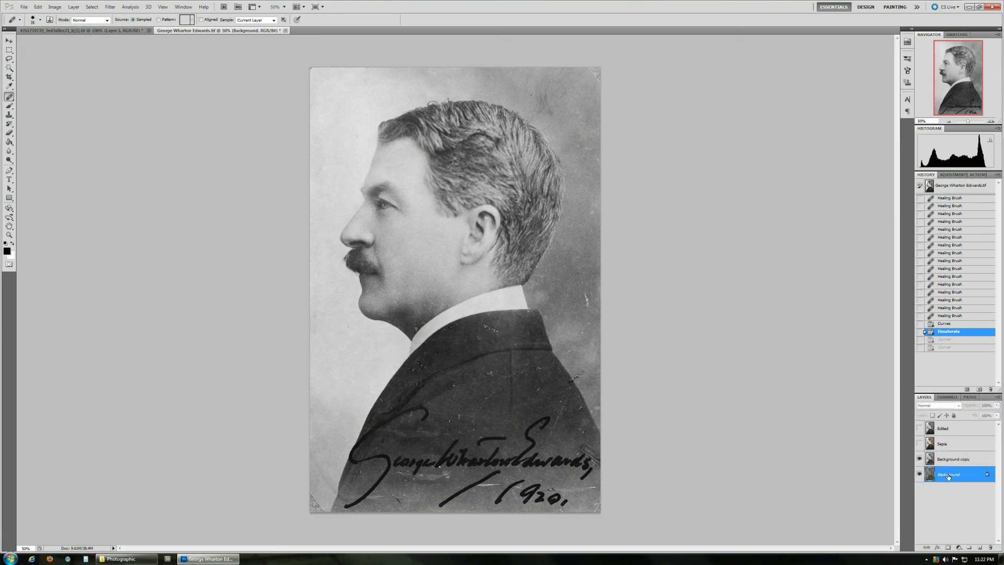
key("ctrl+j")
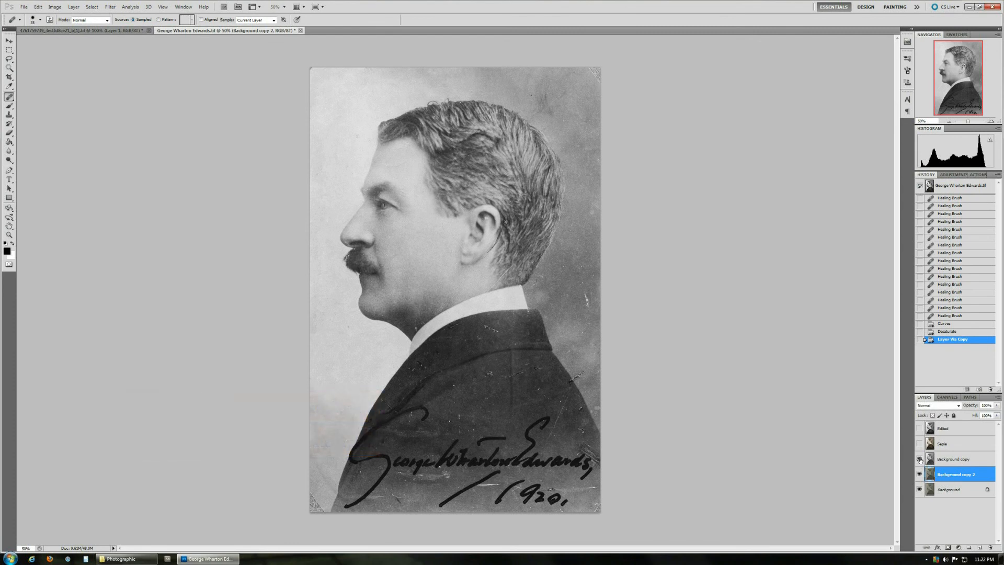
left_click(949, 459)
left_click(920, 459)
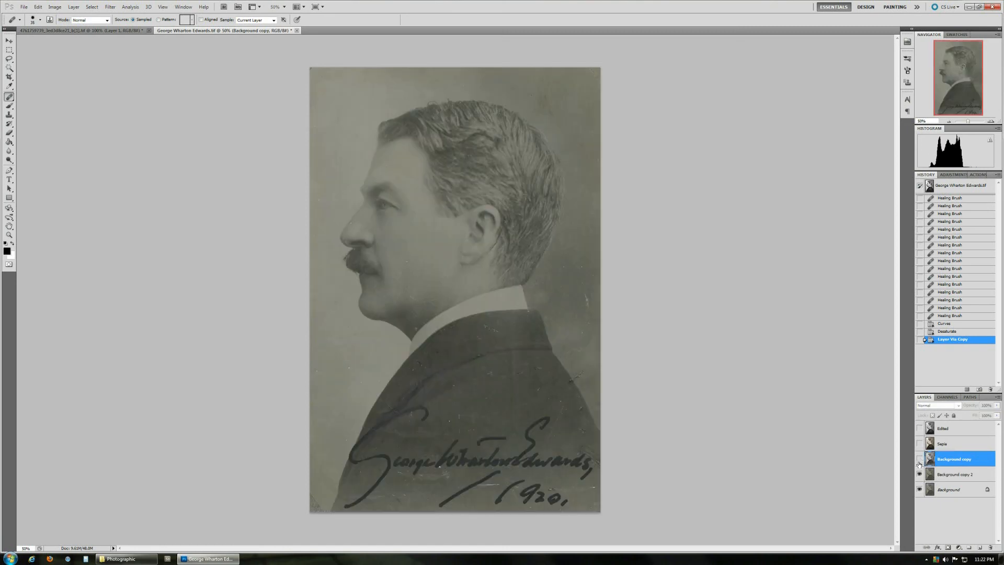
Step: Fill the new duplicate of the Background layer with its mean colour using the Average blur filter
left_click(953, 475)
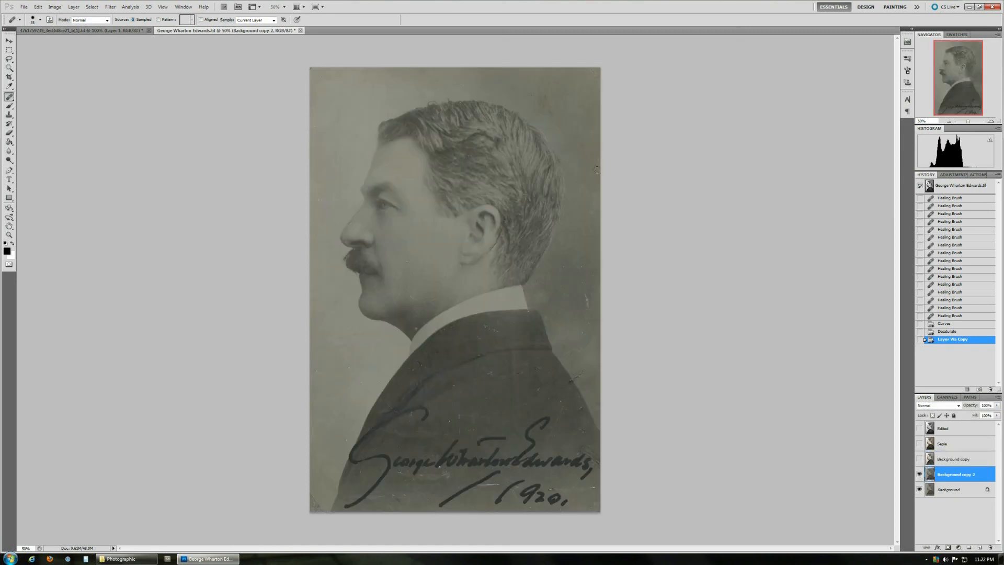
left_click(110, 7)
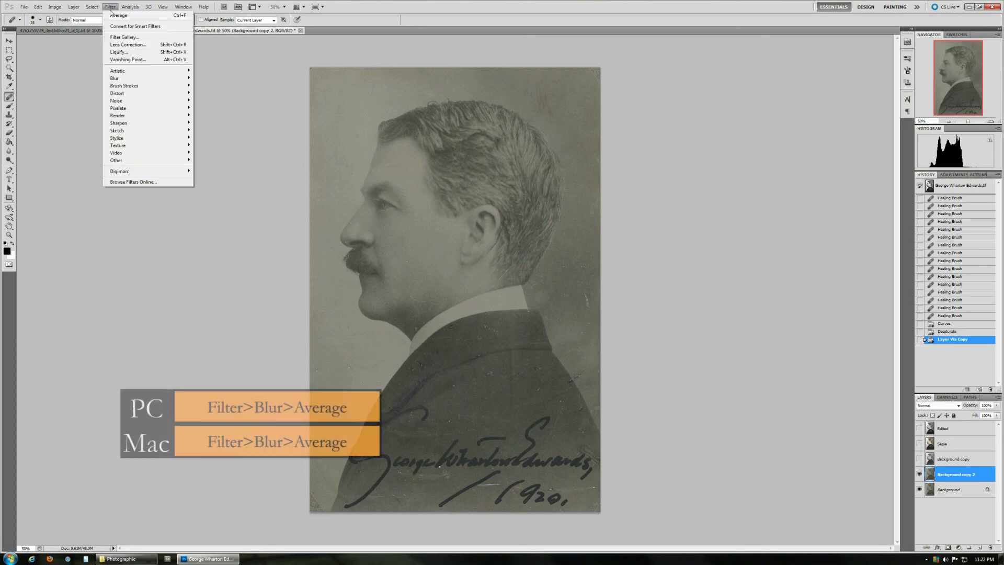
mouse_move(135, 78)
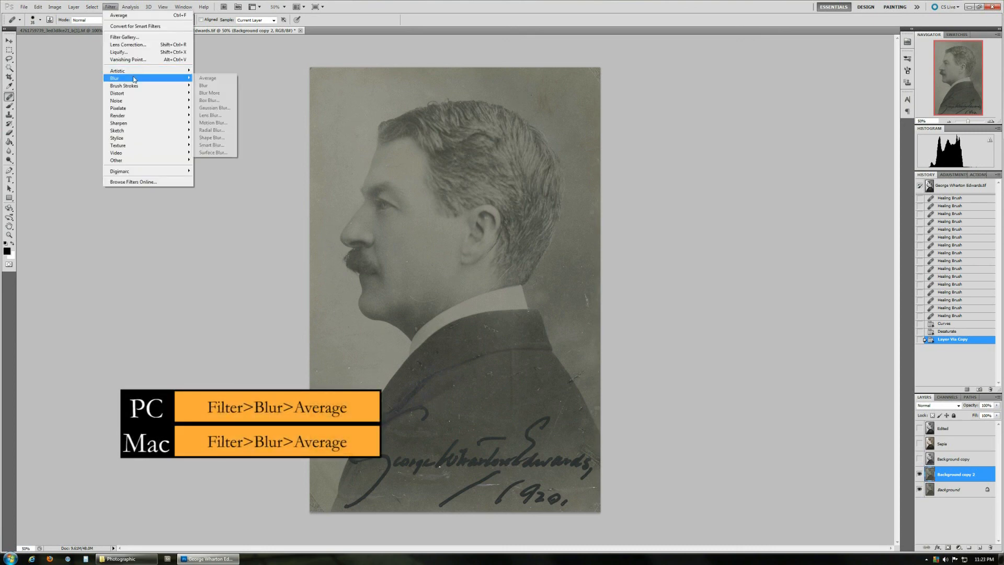
left_click(207, 79)
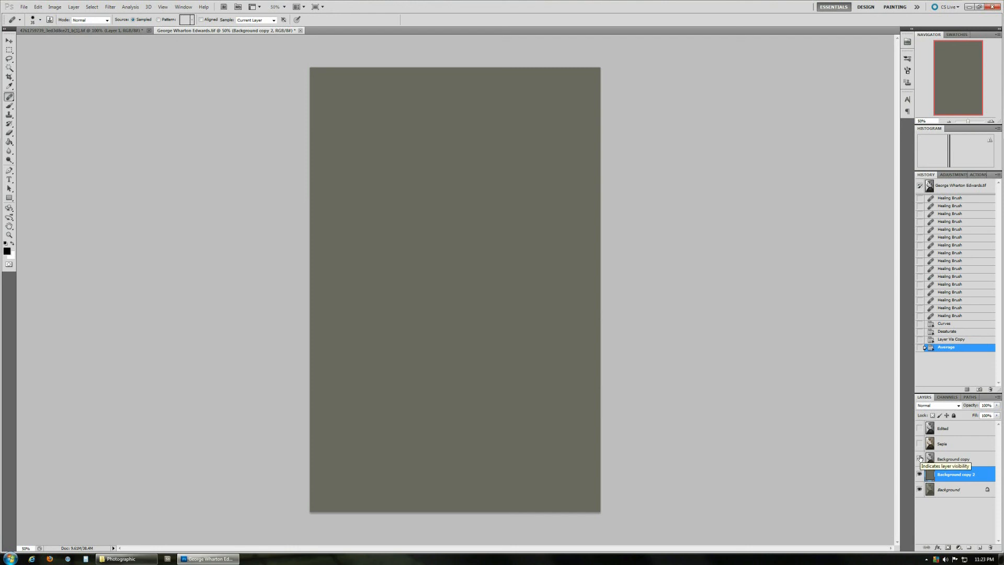
Step: Show the desaturated Background copy layer again and set its blending mode to Luminosity
left_click(951, 459)
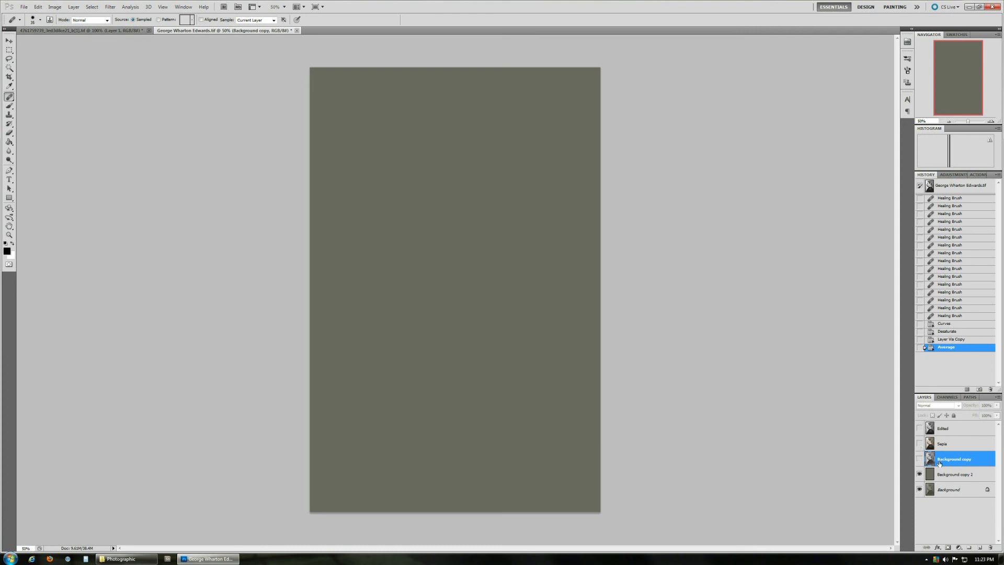
left_click(920, 458)
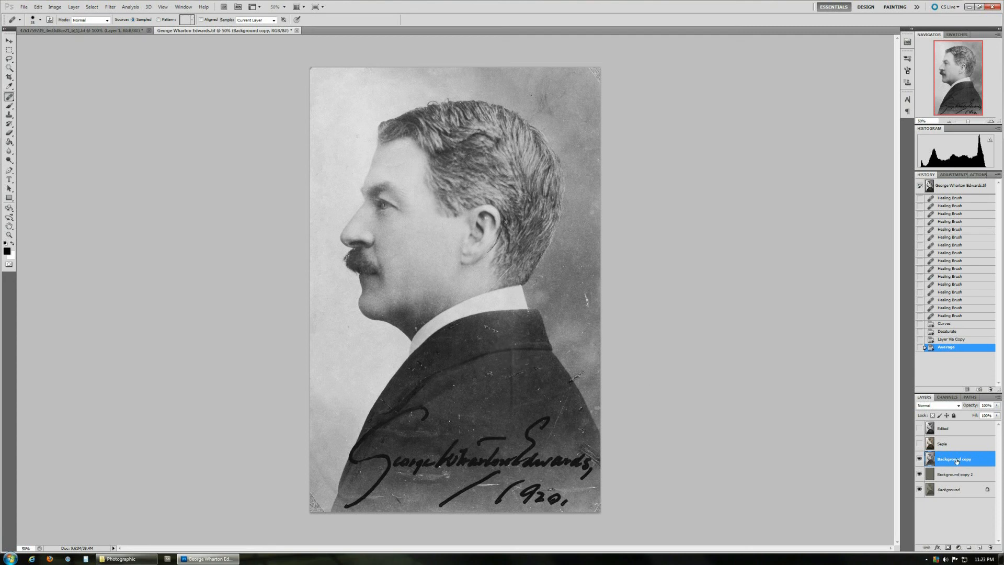
left_click(958, 407)
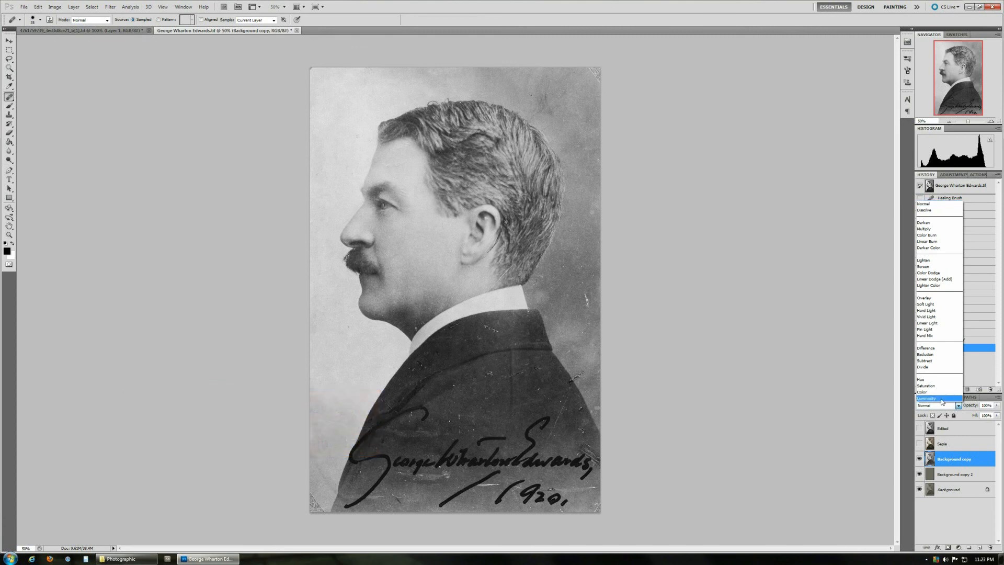
left_click(942, 399)
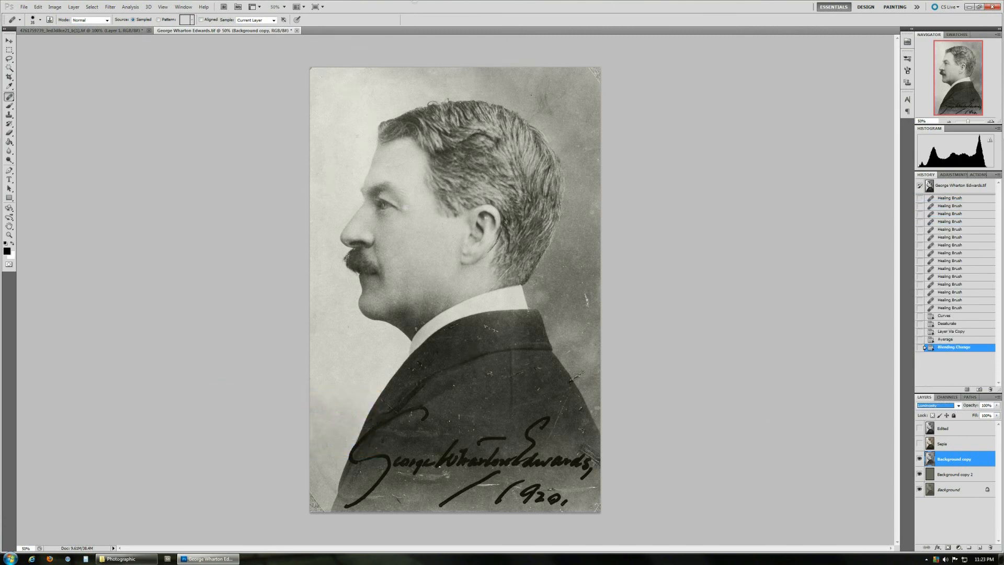